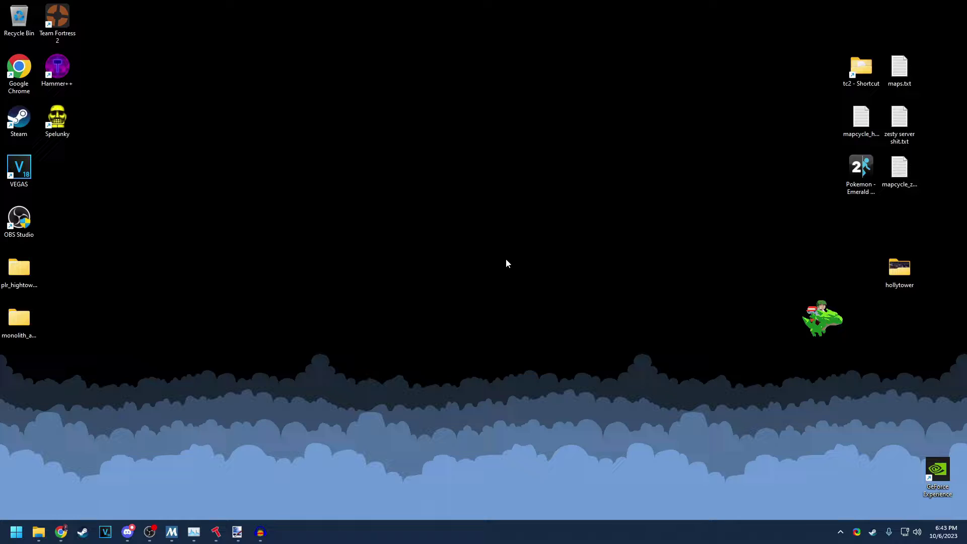
# Step: Launch Hammer++ with the default game config and open pd_harvest_event_dev.vmf from Recent Files
pyautogui.doubleClick(57, 68)
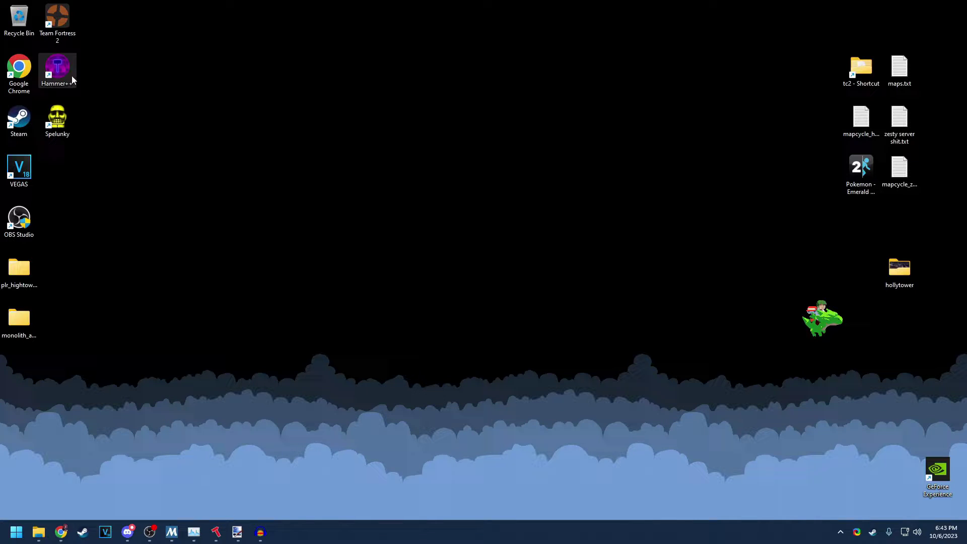
pyautogui.press('Return')
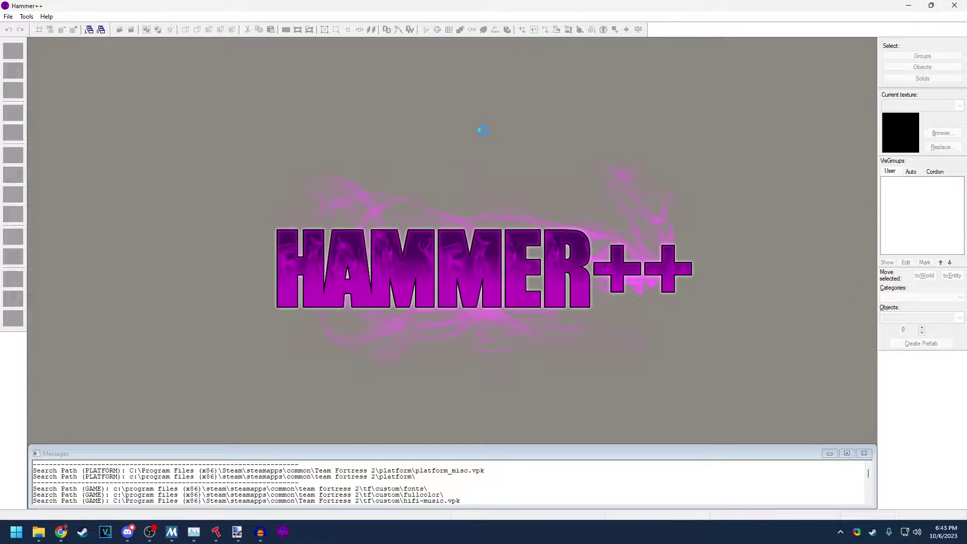
pyautogui.click(8, 16)
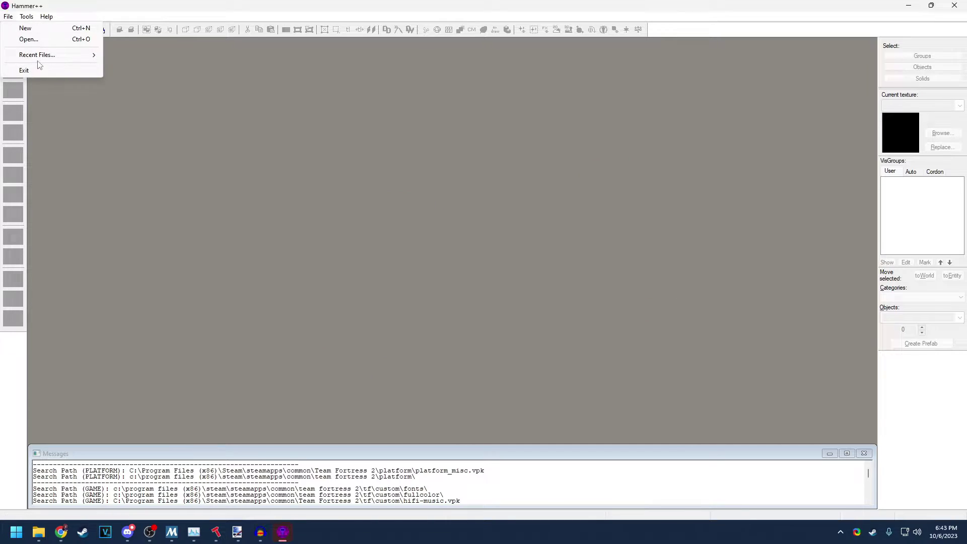
pyautogui.moveTo(88, 57)
pyautogui.click(151, 55)
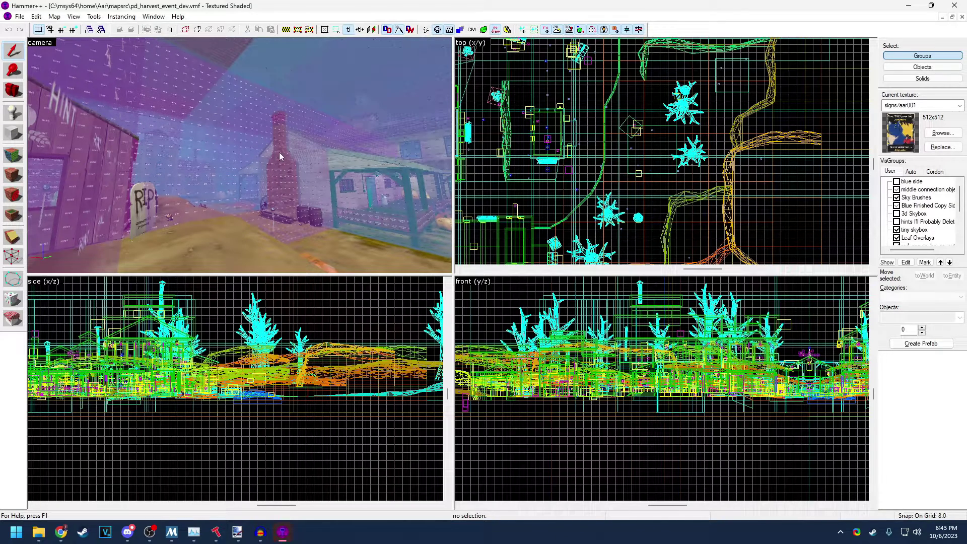
# Step: Open Run Map in Expert mode with the 'LDR + HDR Full Compile -final (slow!)' configuration selected
pyautogui.click(20, 16)
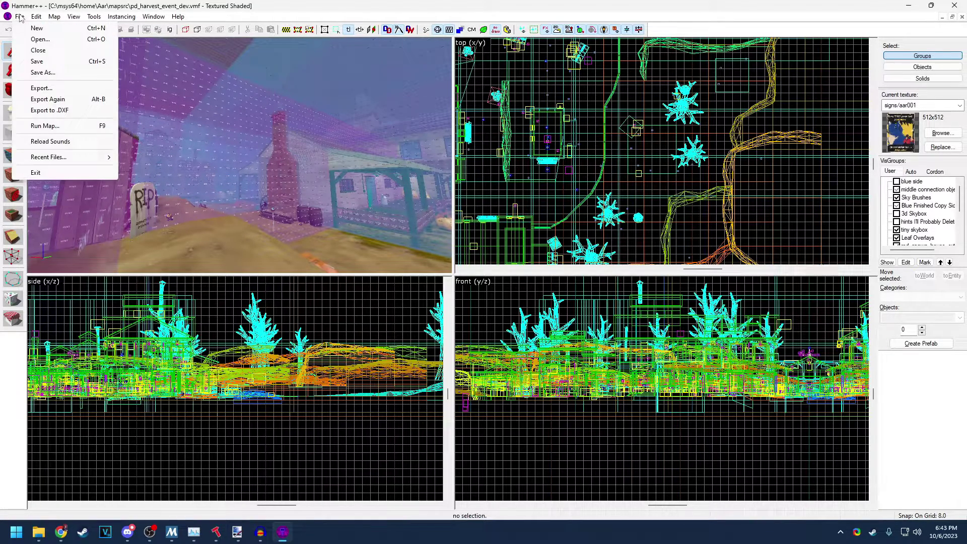
pyautogui.click(69, 126)
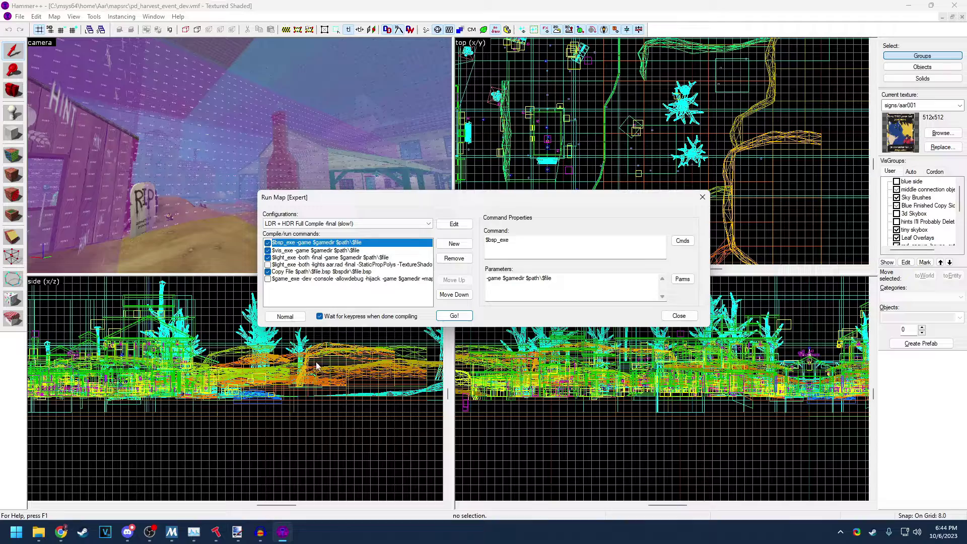
pyautogui.click(285, 316)
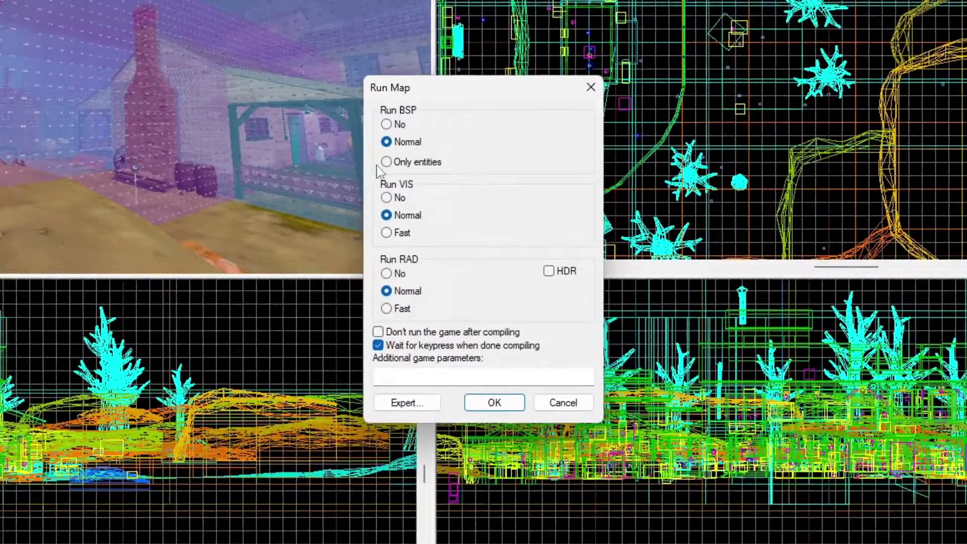
pyautogui.click(407, 403)
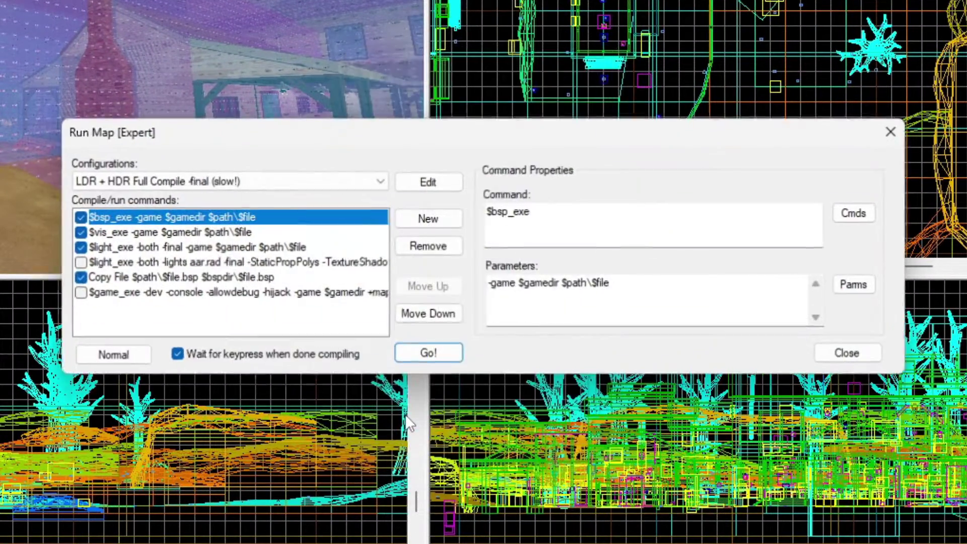
pyautogui.click(100, 181)
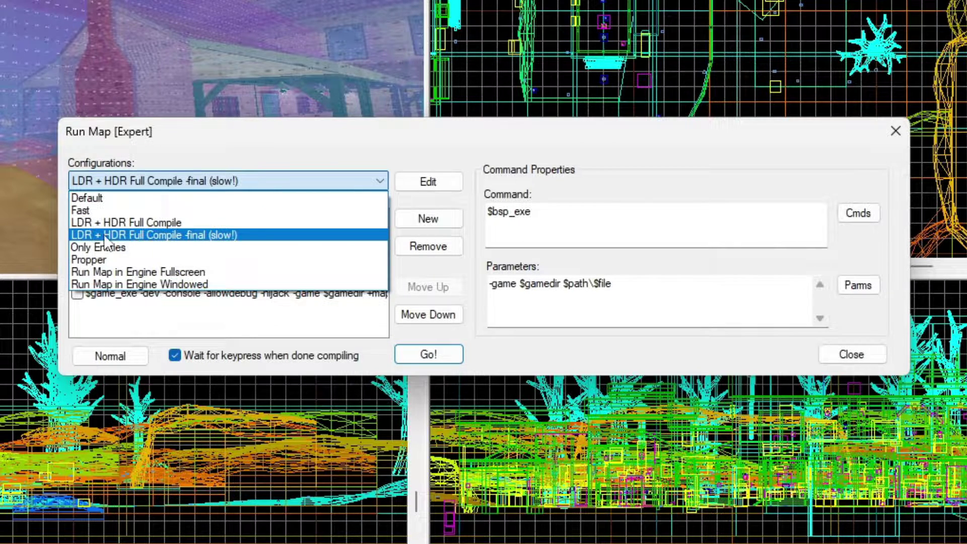
pyautogui.click(201, 236)
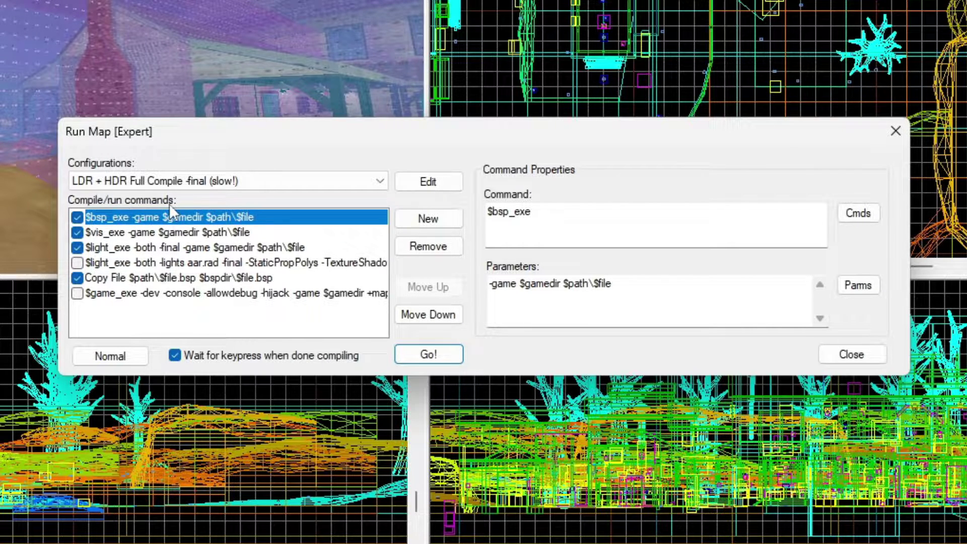
# Step: Append -StaticPropPolys -TextureShadows -StaticPropLighting after -final in the $light_exe step's parameters
pyautogui.click(117, 247)
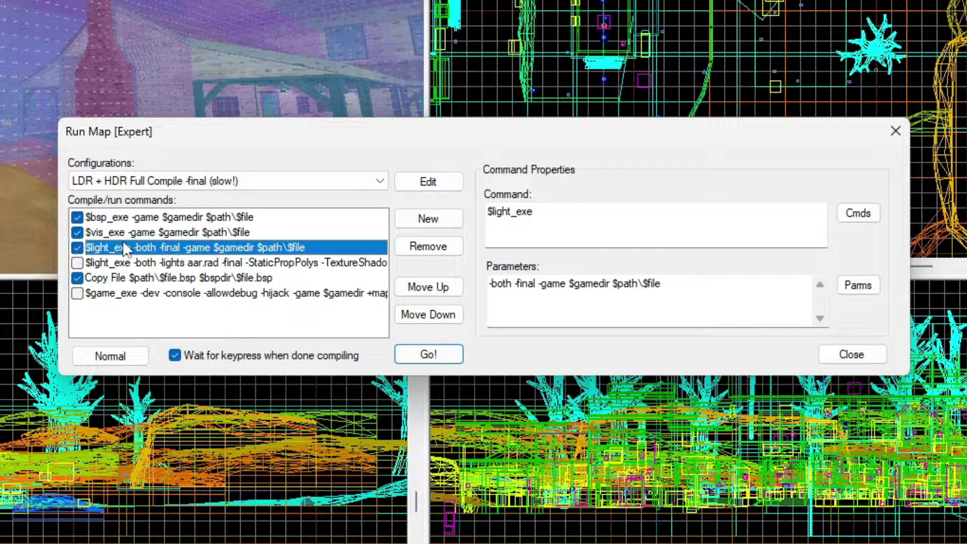
pyautogui.click(514, 284)
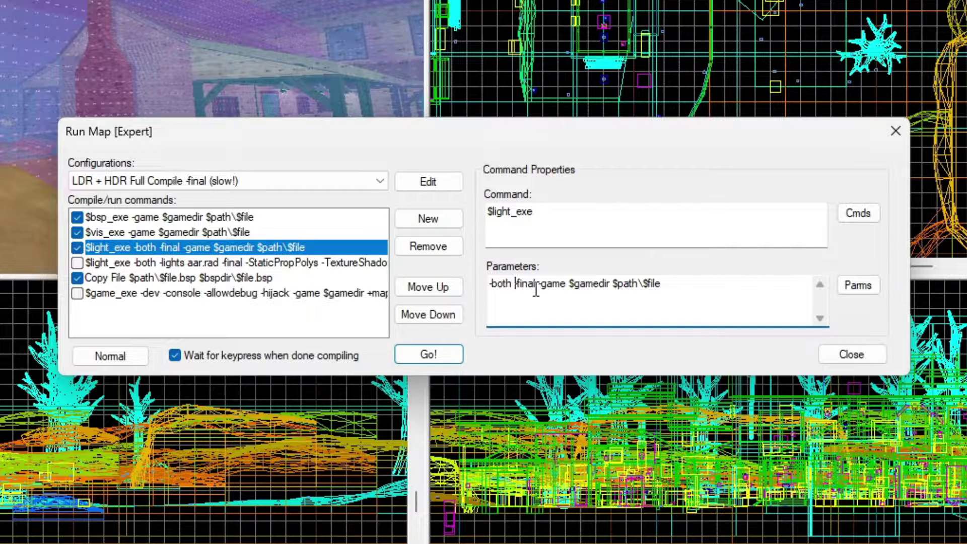
pyautogui.click(538, 211)
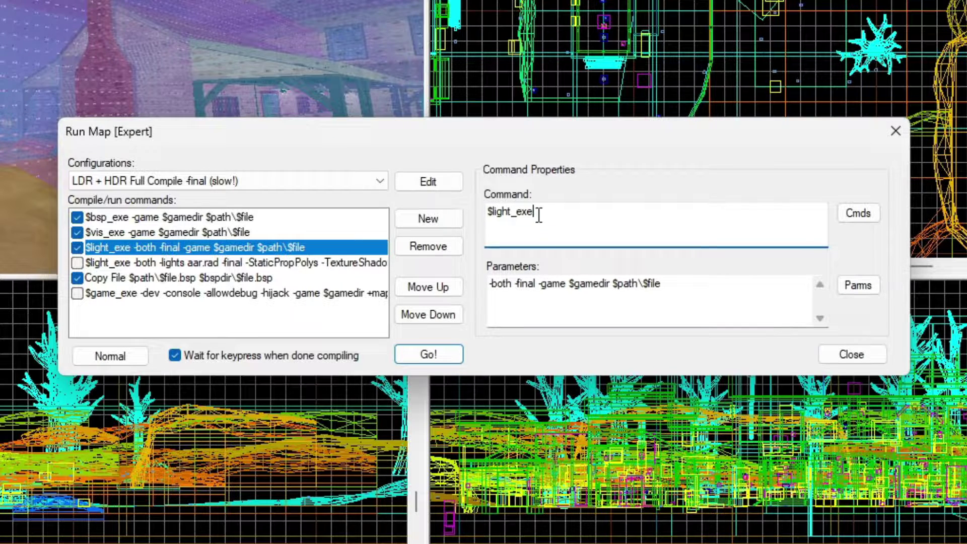
pyautogui.click(536, 285)
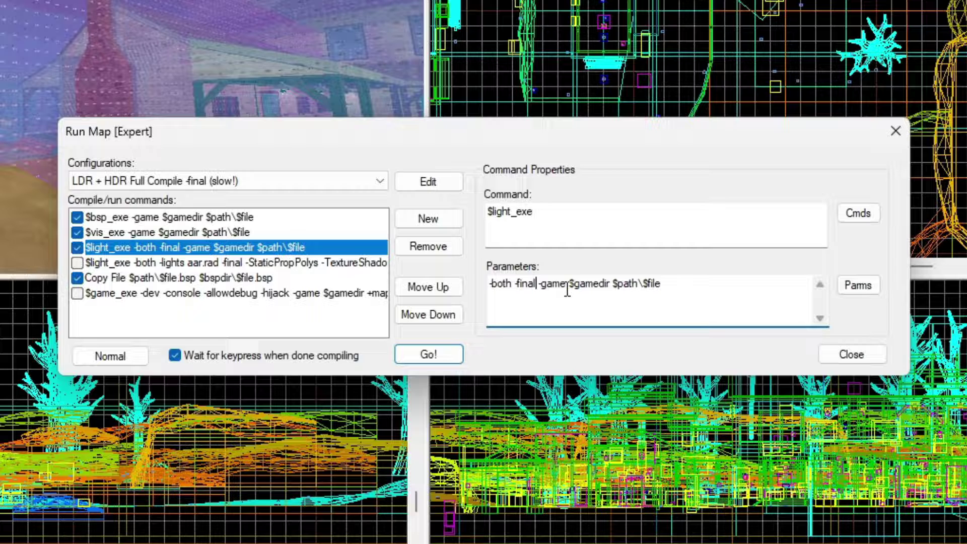
pyautogui.write('-Stat')
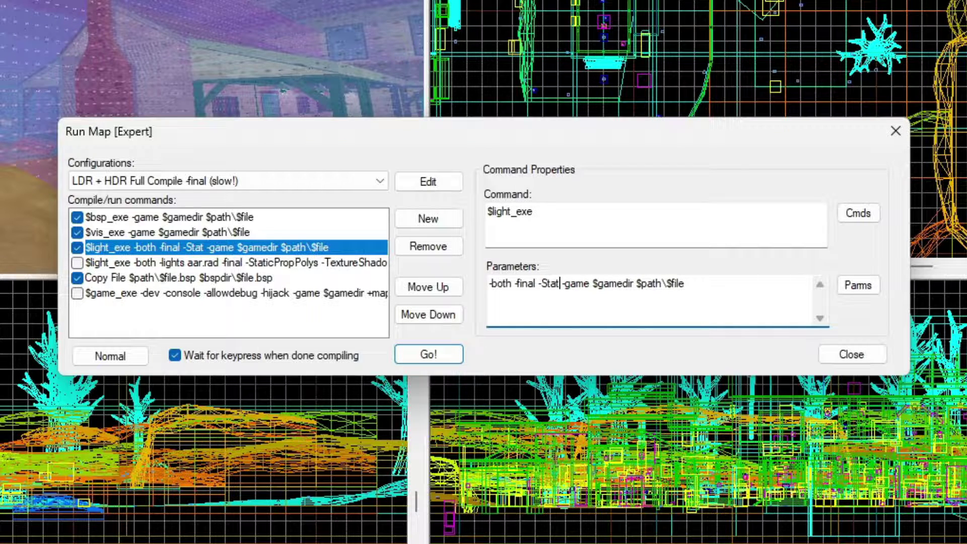
pyautogui.write('icPropPoly')
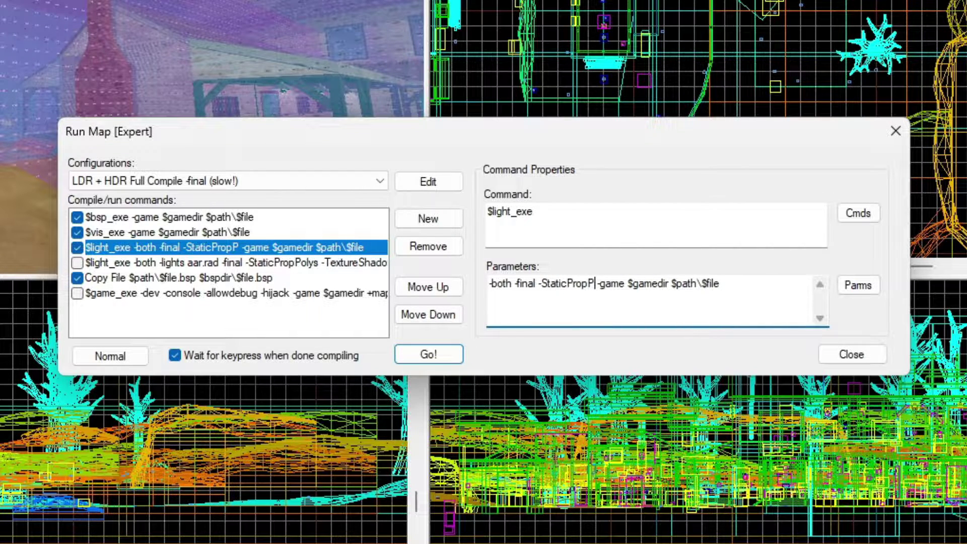
pyautogui.write('s -Te')
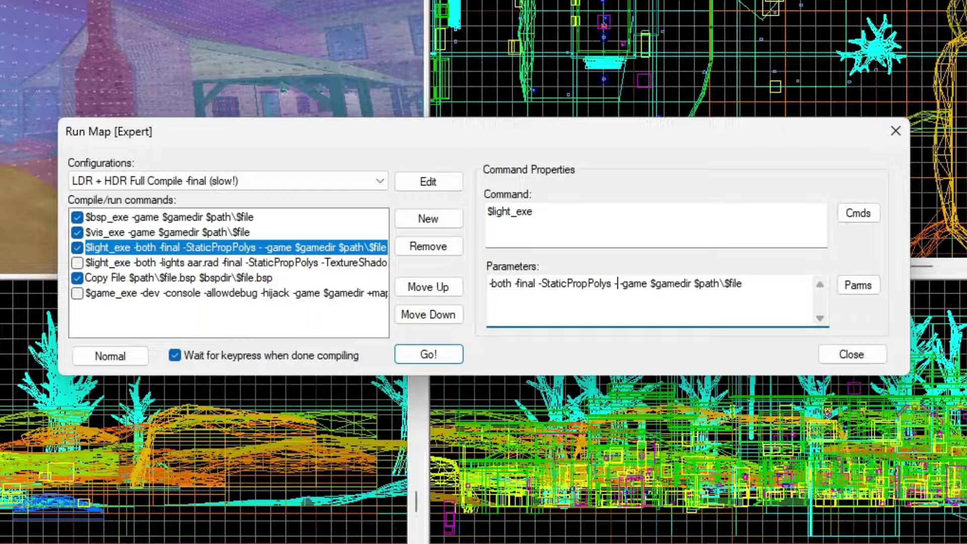
pyautogui.write('xtureSha')
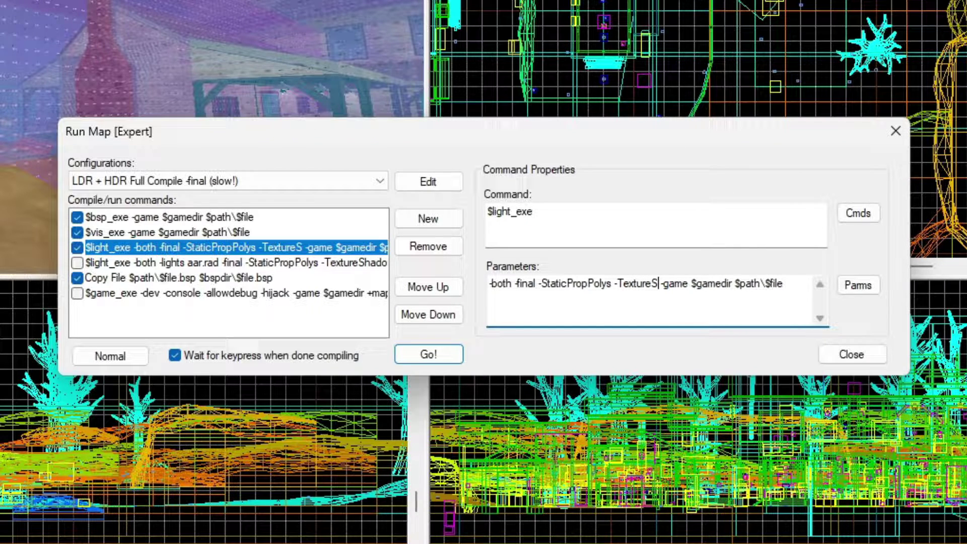
pyautogui.write('dows -S')
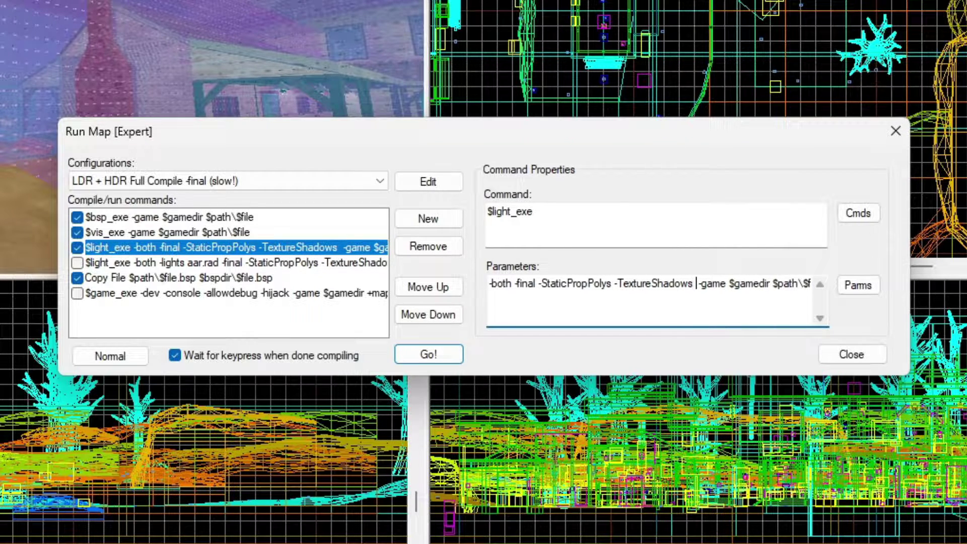
pyautogui.write('taticProp')
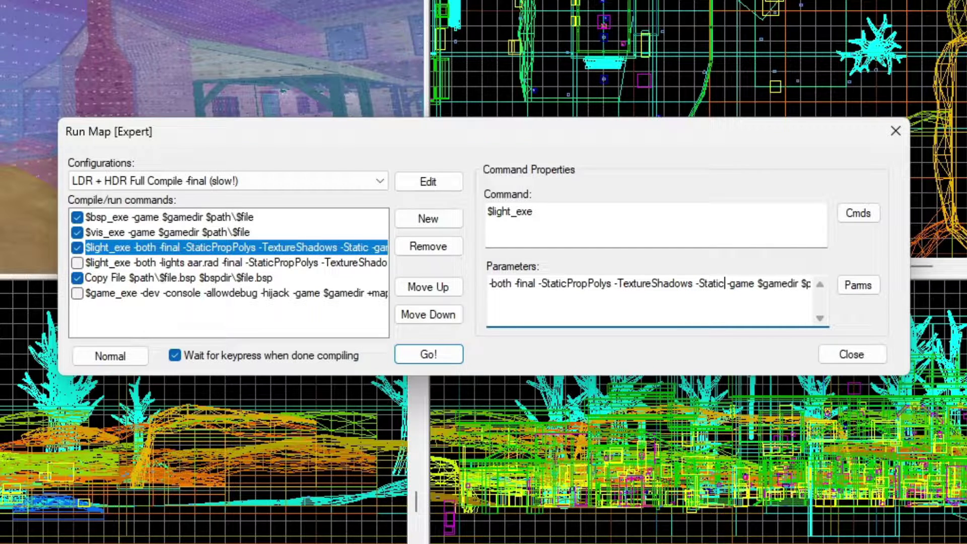
pyautogui.write('Lighting')
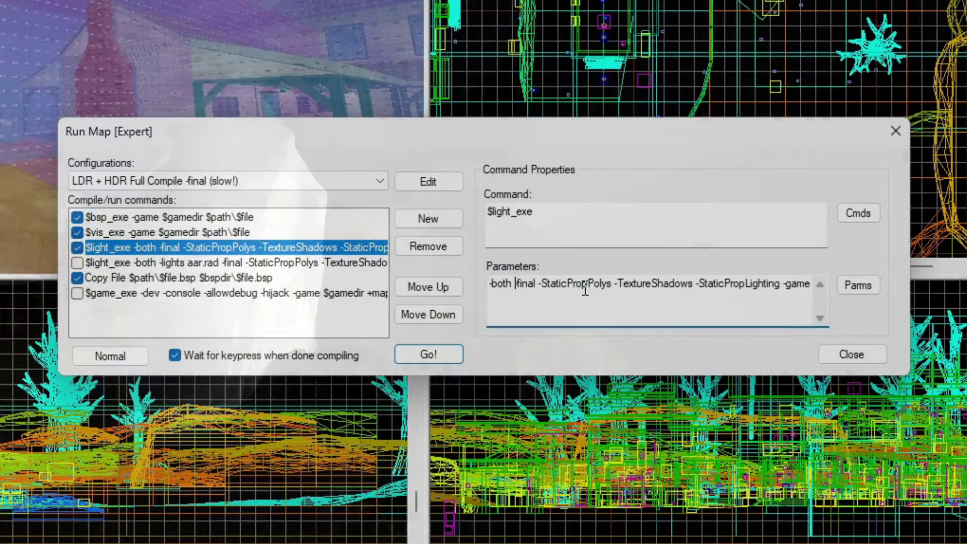
pyautogui.write('-lights aar')
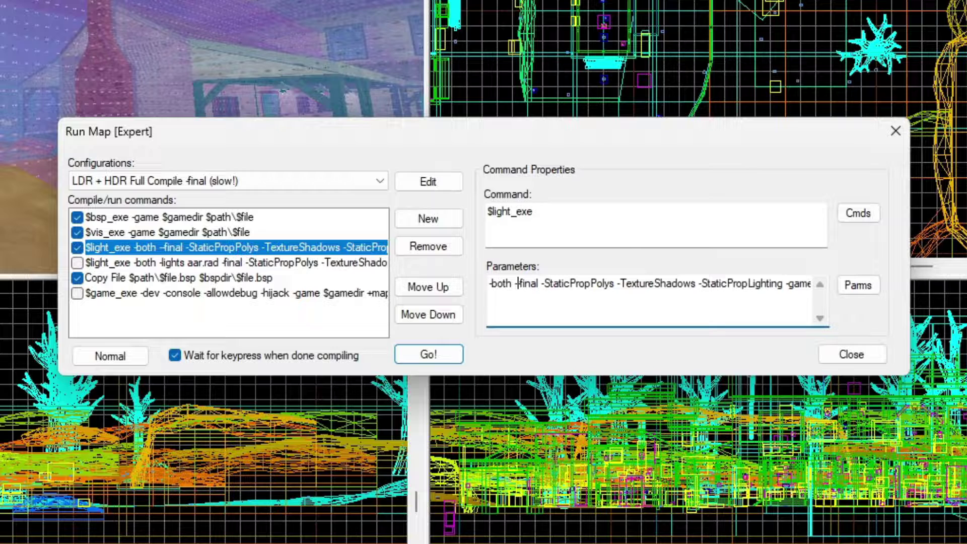
pyautogui.write('.rad')
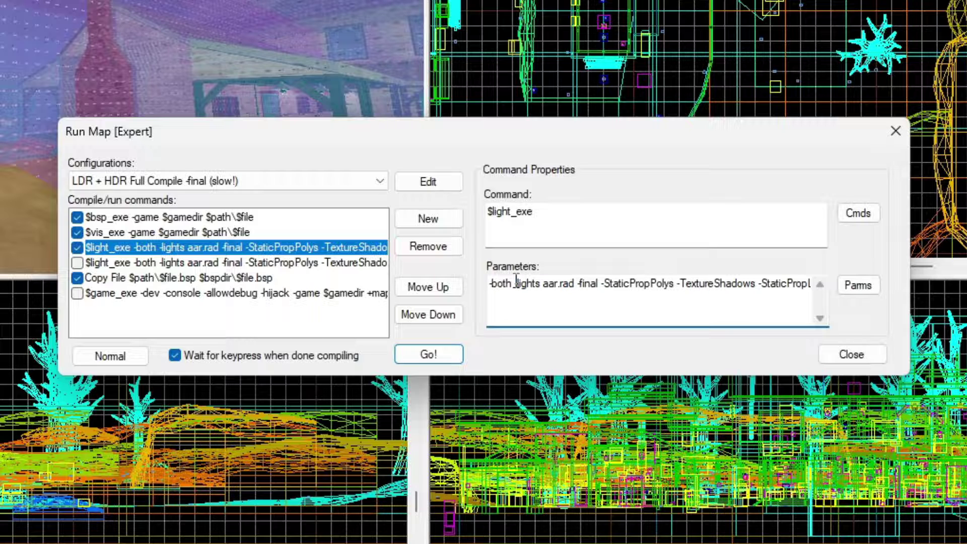
pyautogui.hotkey('ctrl', 'z')
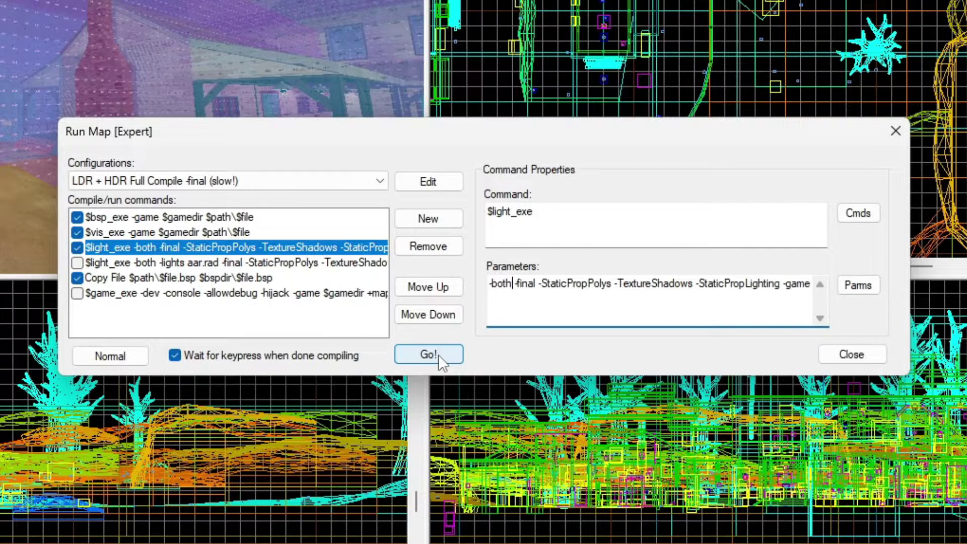
# Step: Run the compile with Go! and close the finished compile console
pyautogui.click(438, 355)
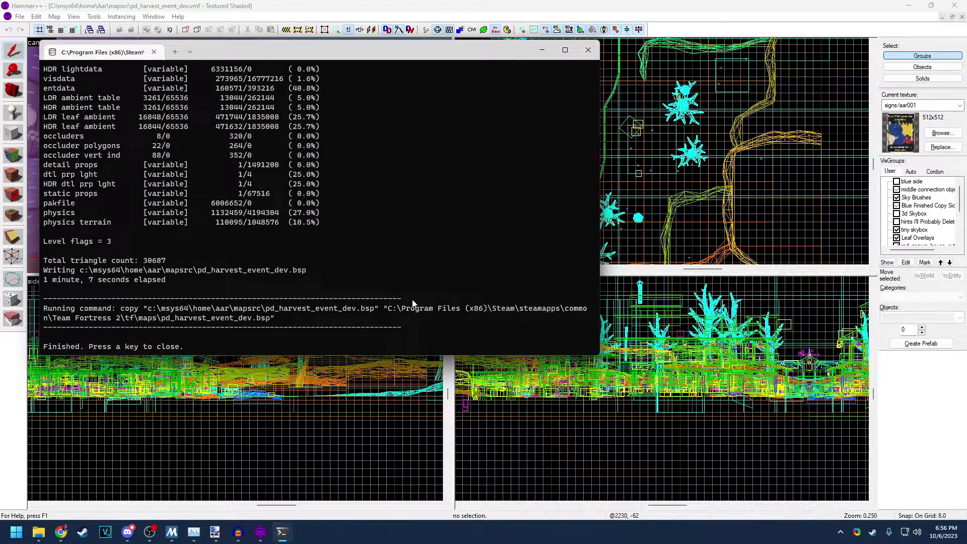
pyautogui.press('Return')
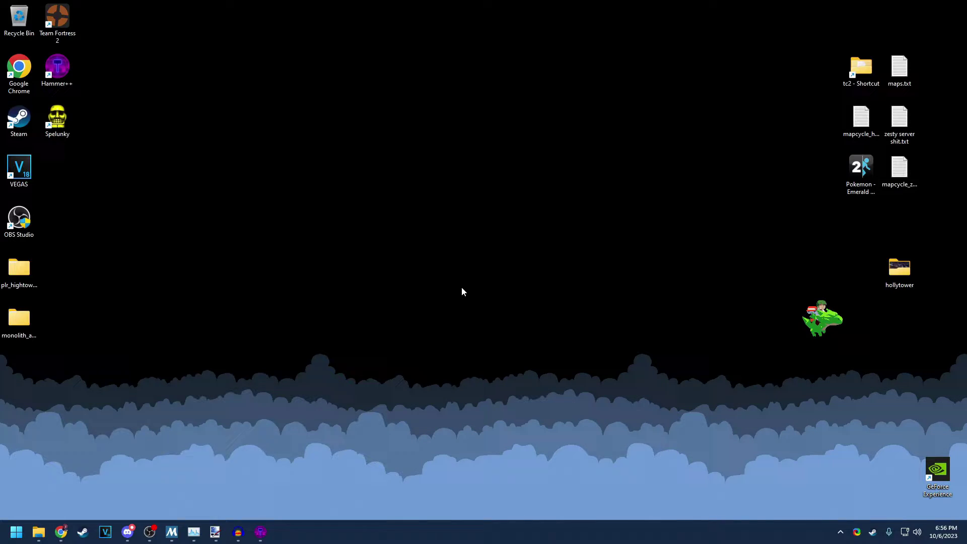
# Step: Launch CompilePal for Team Fortress 2 and select the Publish - HDR preset
pyautogui.press('super')
pyautogui.write('comp')
pyautogui.press('Return')
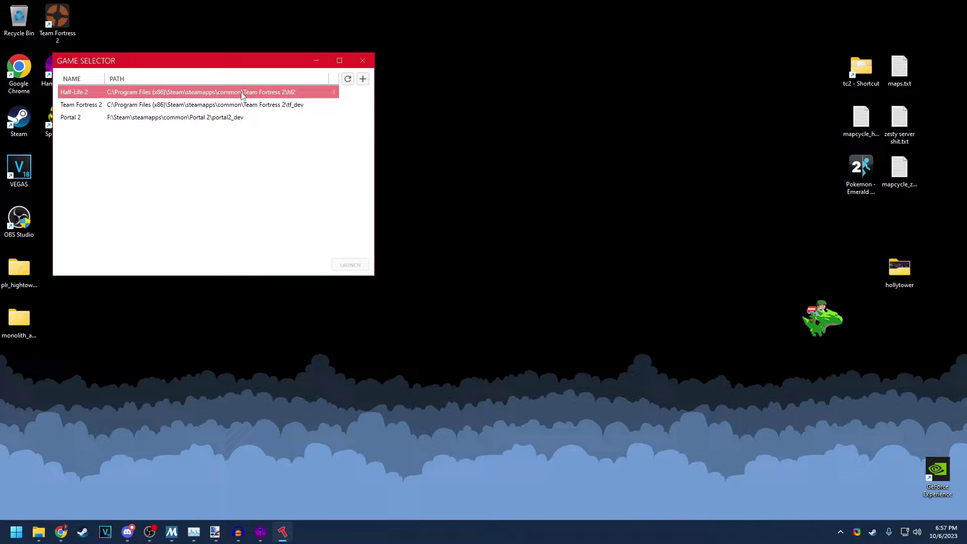
pyautogui.click(263, 107)
pyautogui.doubleClick(261, 107)
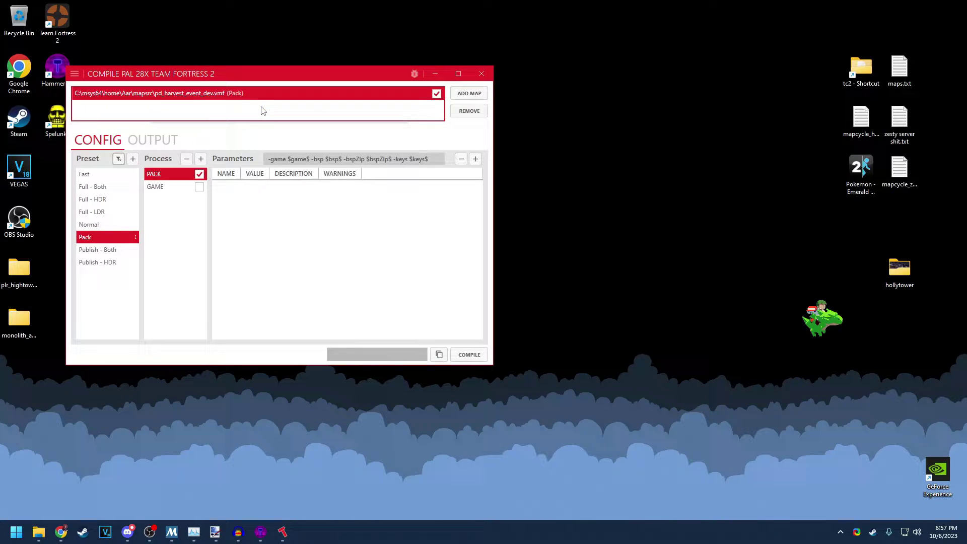
pyautogui.click(112, 225)
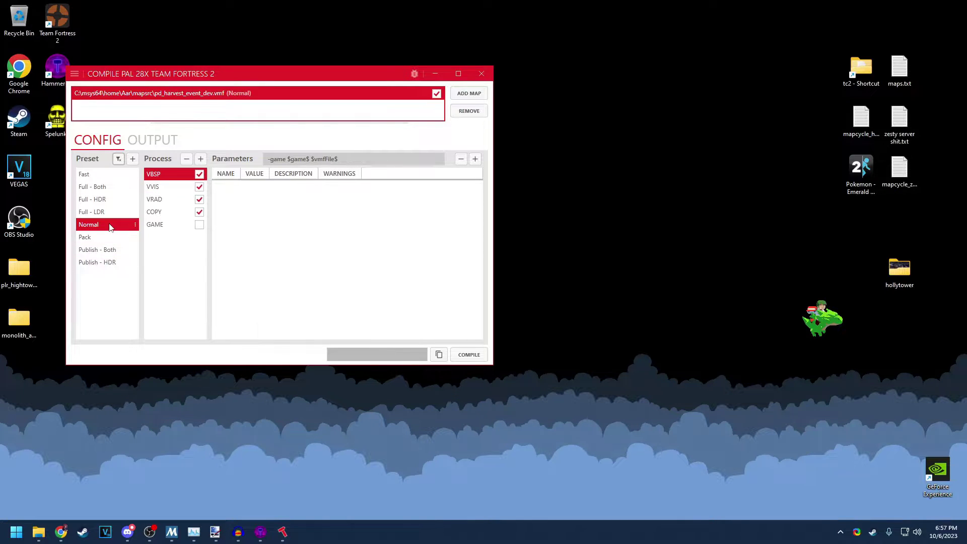
pyautogui.click(108, 262)
# Step: Disable every process except PACK, run the compile, and highlight the pack results in the log
pyautogui.click(199, 174)
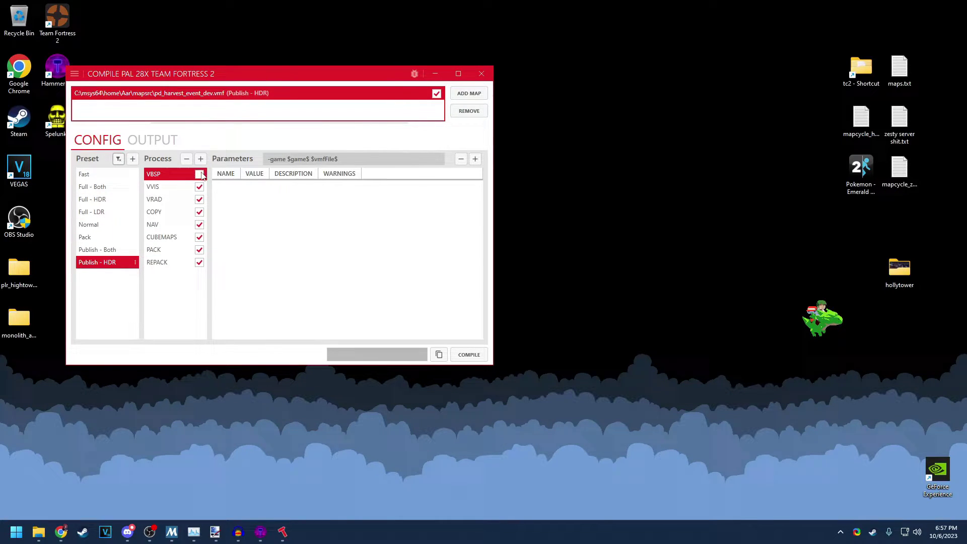
pyautogui.click(199, 186)
pyautogui.click(199, 199)
pyautogui.click(200, 212)
pyautogui.click(199, 224)
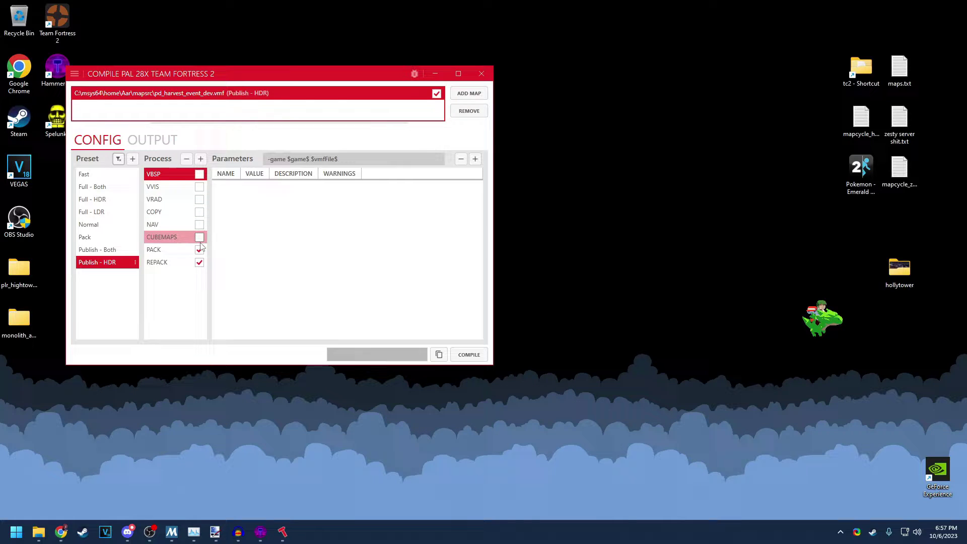
pyautogui.click(199, 237)
pyautogui.click(200, 262)
pyautogui.click(194, 251)
pyautogui.click(469, 355)
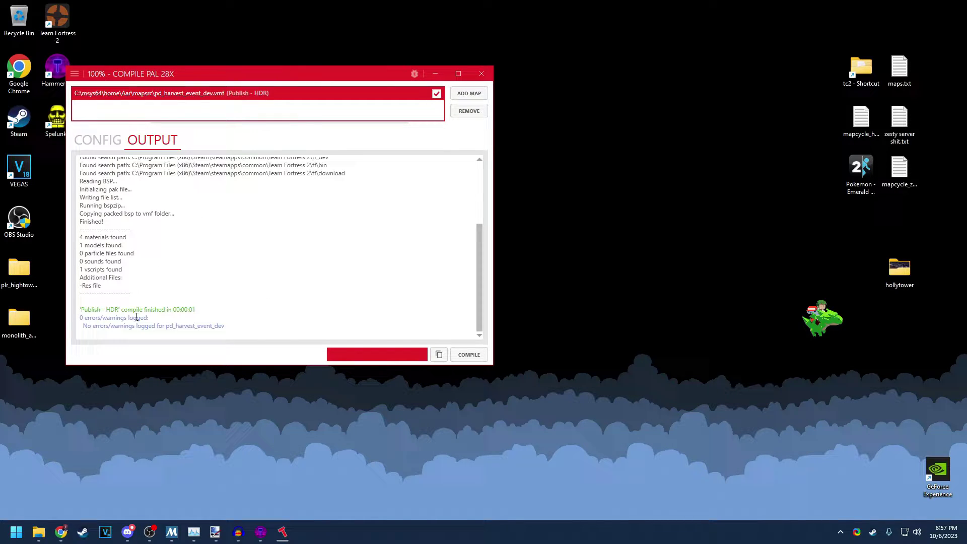
pyautogui.moveTo(208, 318); pyautogui.dragTo(83, 186)
# Step: Launch Team Fortress 2 and turn specular off with mat_specular 0
pyautogui.click(132, 258)
pyautogui.doubleClick(57, 19)
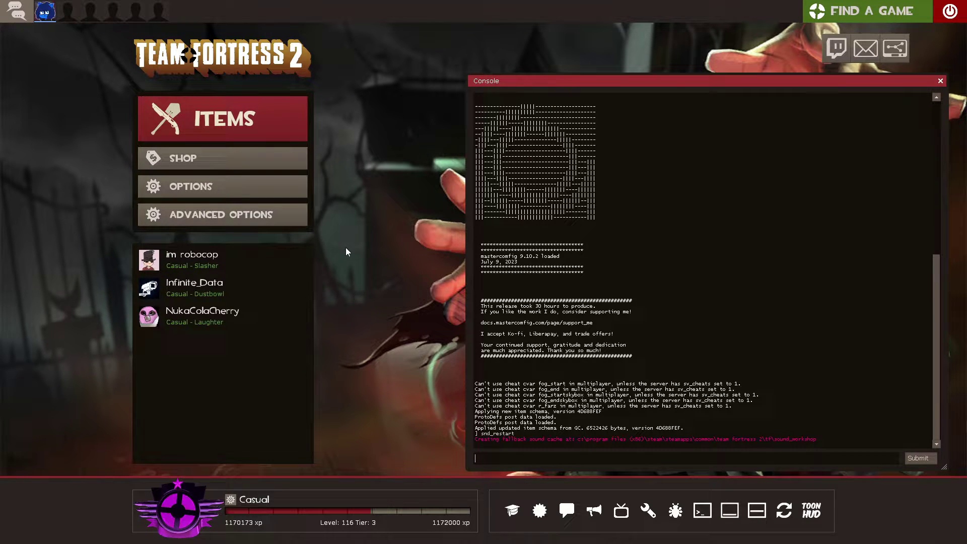
pyautogui.write('mat_specular 0')
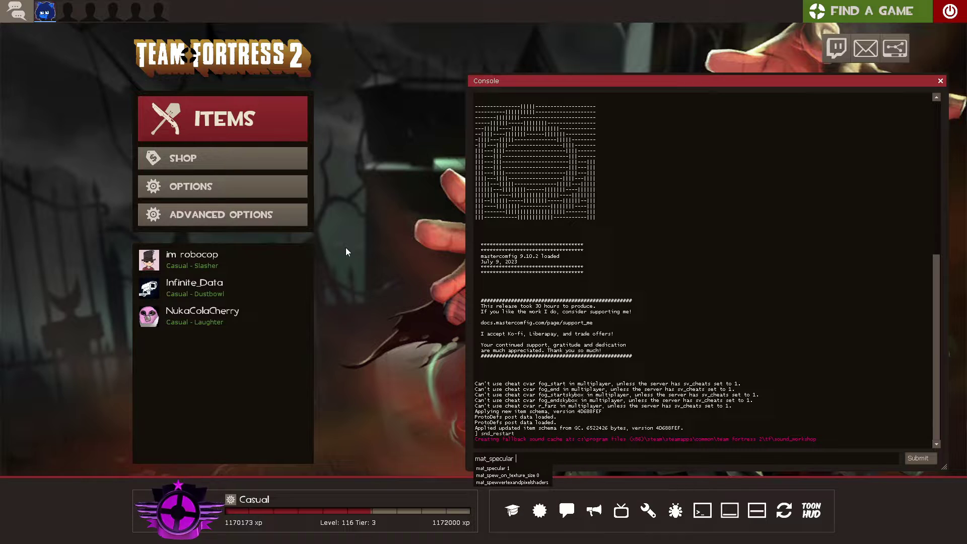
pyautogui.press('Return')
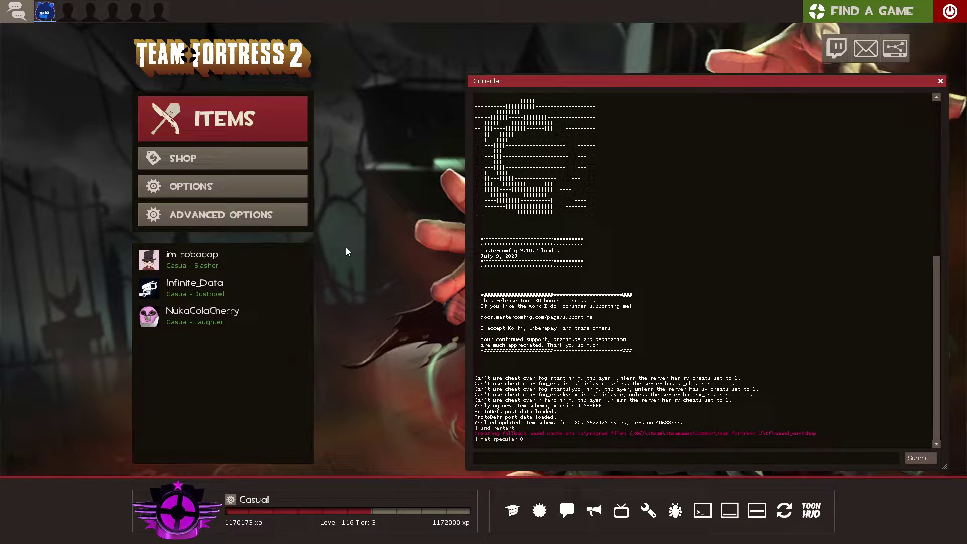
# Step: Load pd_harvest_event_dev with the map console command and dismiss the welcome screen
pyautogui.write('map ')
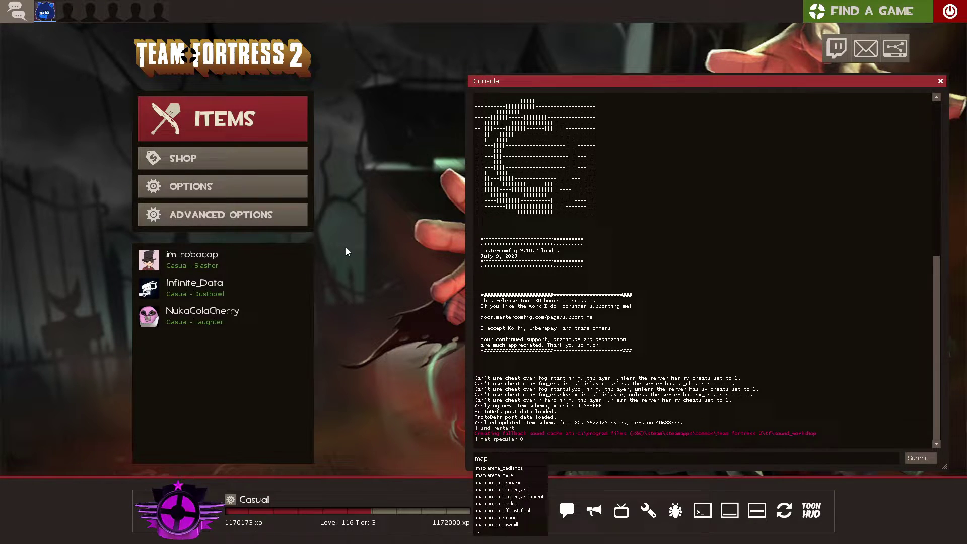
pyautogui.write('pd_')
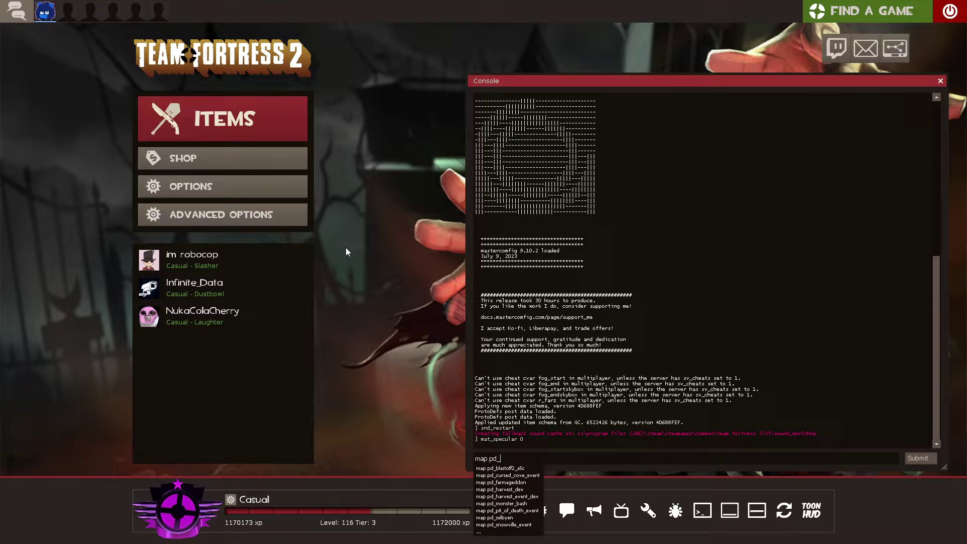
pyautogui.write('harvest_event_rc1')
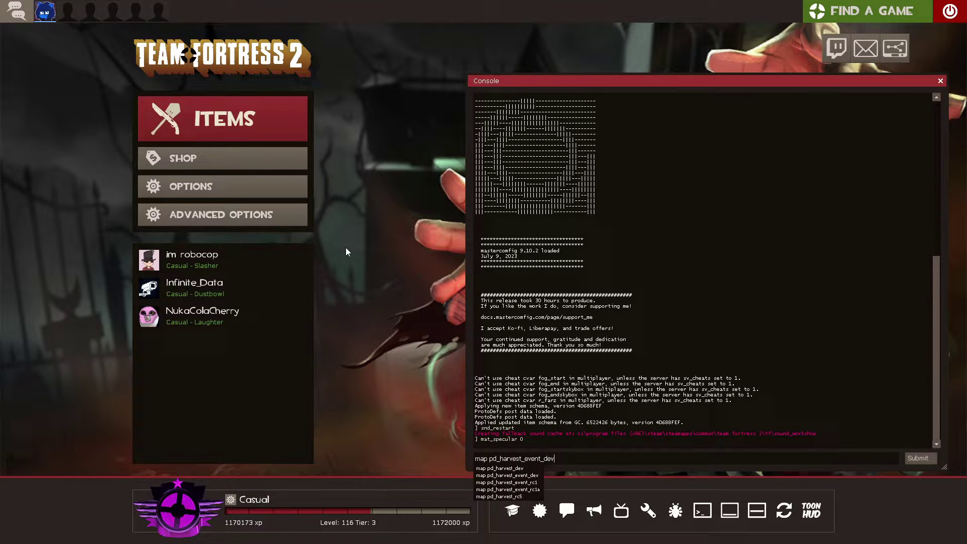
pyautogui.press('BackSpace')
pyautogui.press('BackSpace')
pyautogui.press('BackSpace')
pyautogui.write('dev')
pyautogui.press('Return')
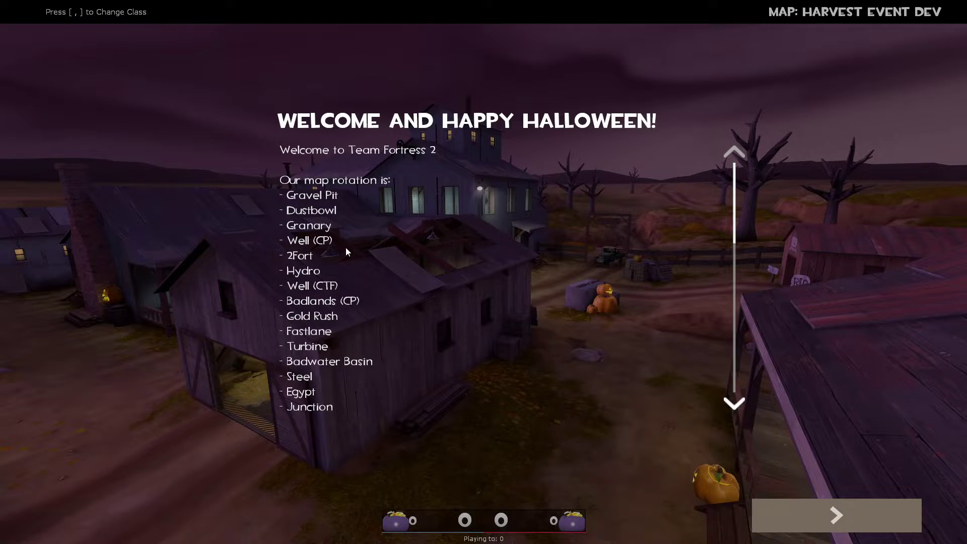
pyautogui.press('Escape')
# Step: Query mat_hdr_level in the console to confirm it reads 2
pyautogui.write('mat_hd')
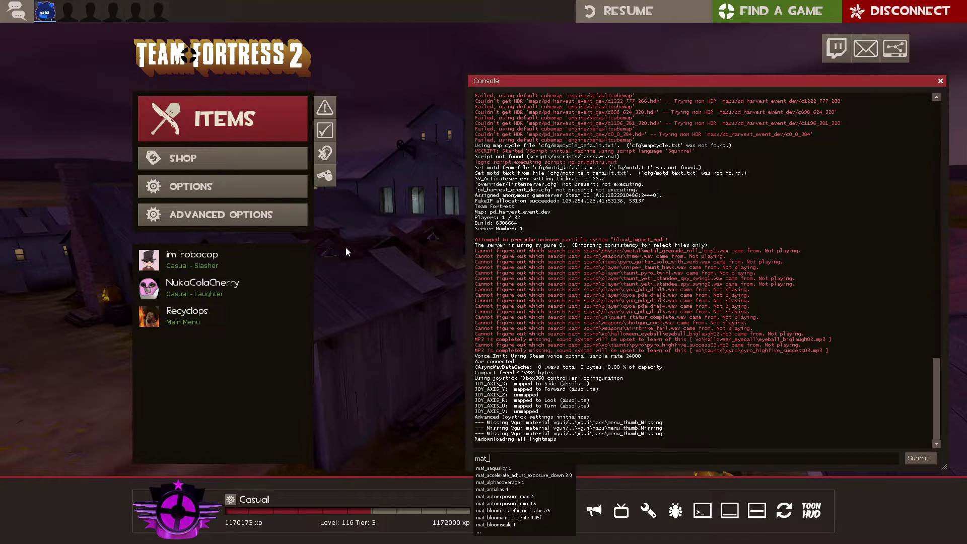
pyautogui.press('Tab')
pyautogui.press('Tab')
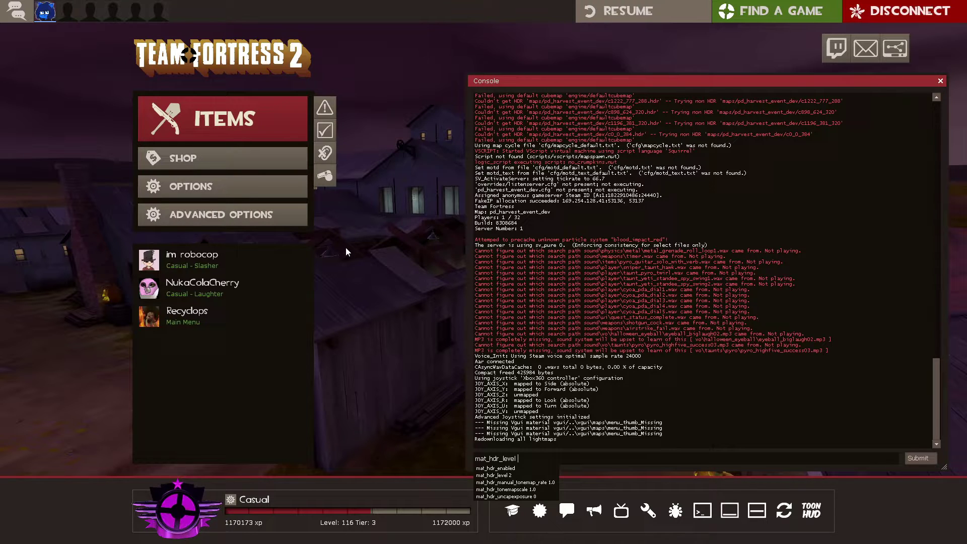
pyautogui.write('1')
pyautogui.write('2')
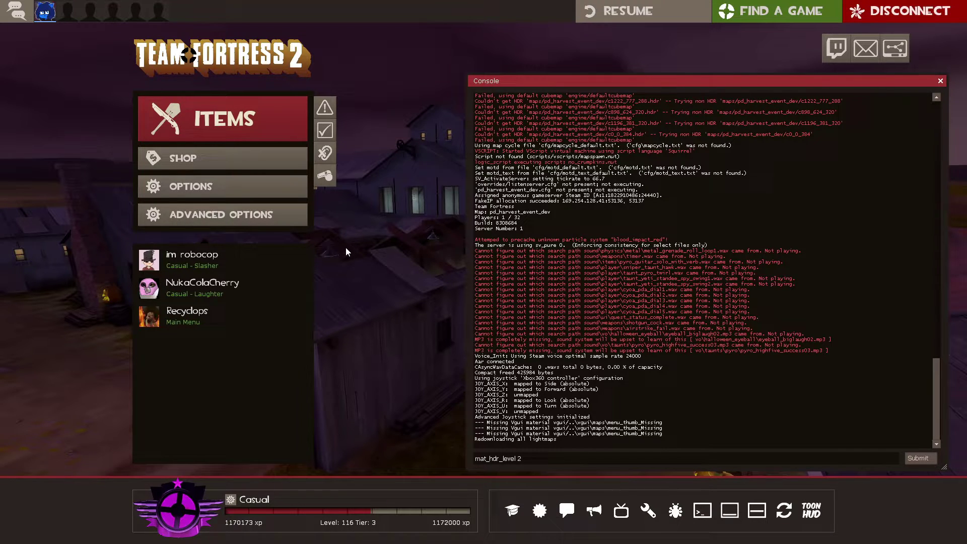
pyautogui.press('BackSpace')
pyautogui.press('Return')
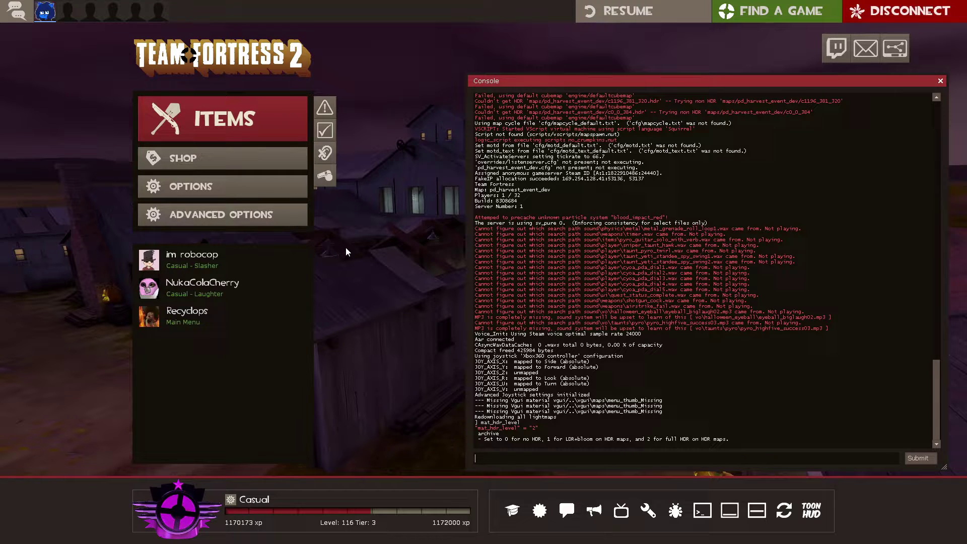
# Step: Replace the recalled HDR command with buildcubemaps to build the map's cubemaps
pyautogui.press('Up')
pyautogui.write('0')
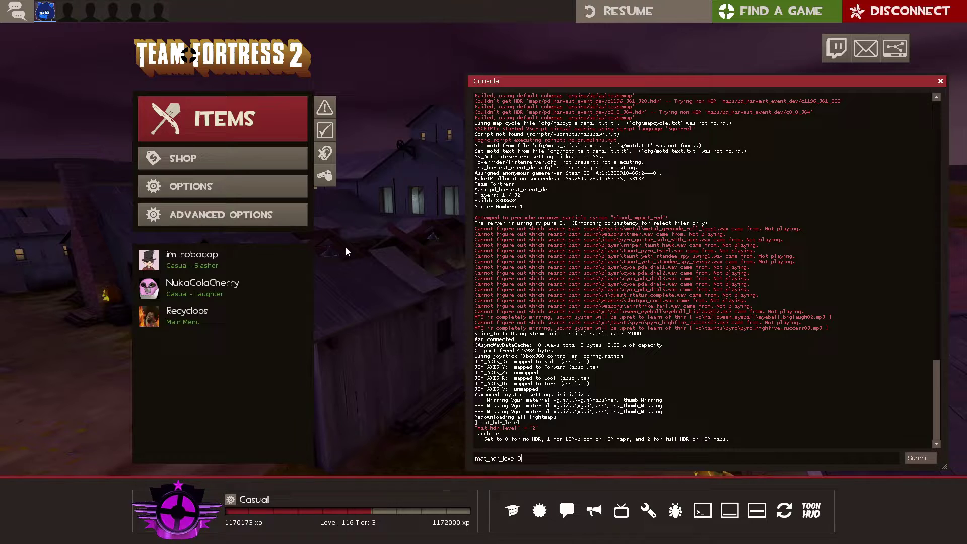
pyautogui.hotkey('ctrl', 'a')
pyautogui.write('bui')
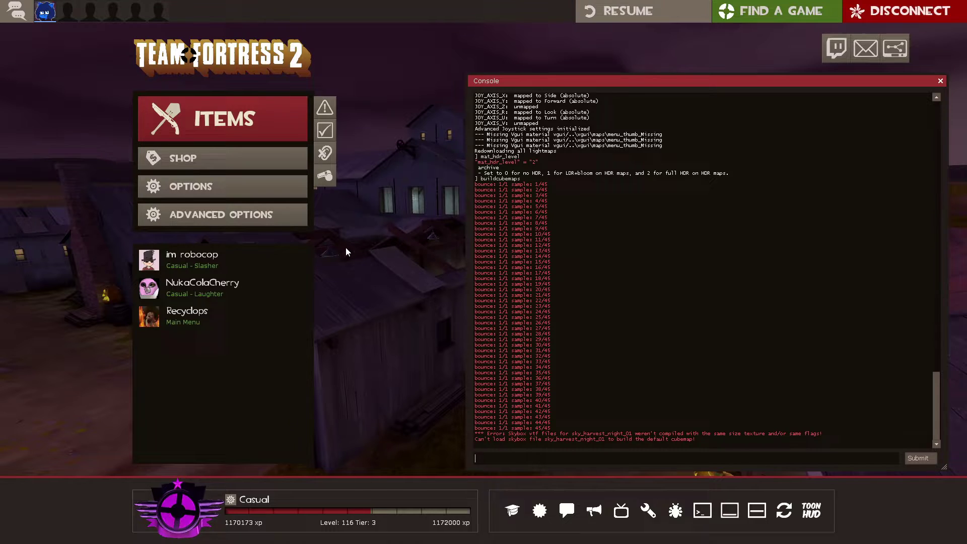
# Step: Disconnect from the map and query mat_hdr_enabled and mat_hdr_level
pyautogui.write('disconnect')
pyautogui.press('Return')
pyautogui.write('m')
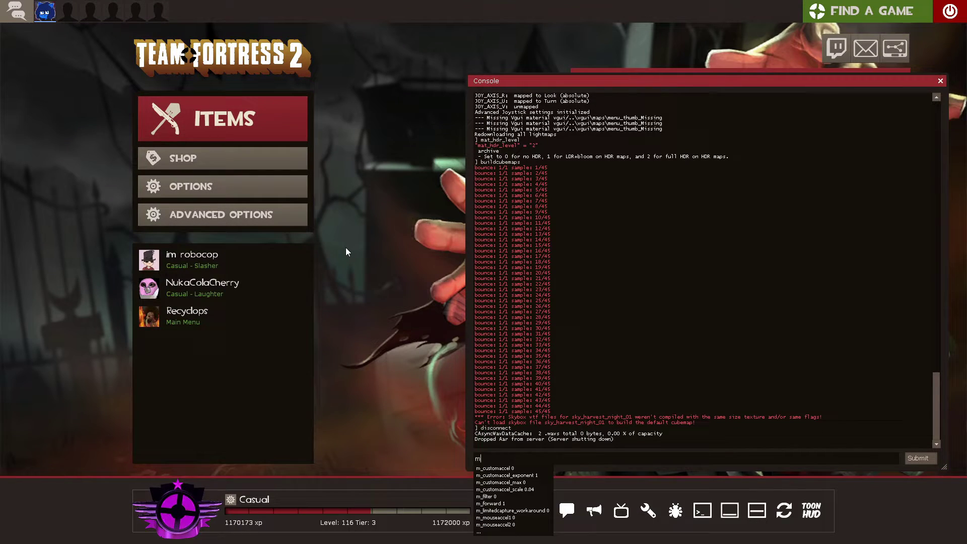
pyautogui.write('at_h')
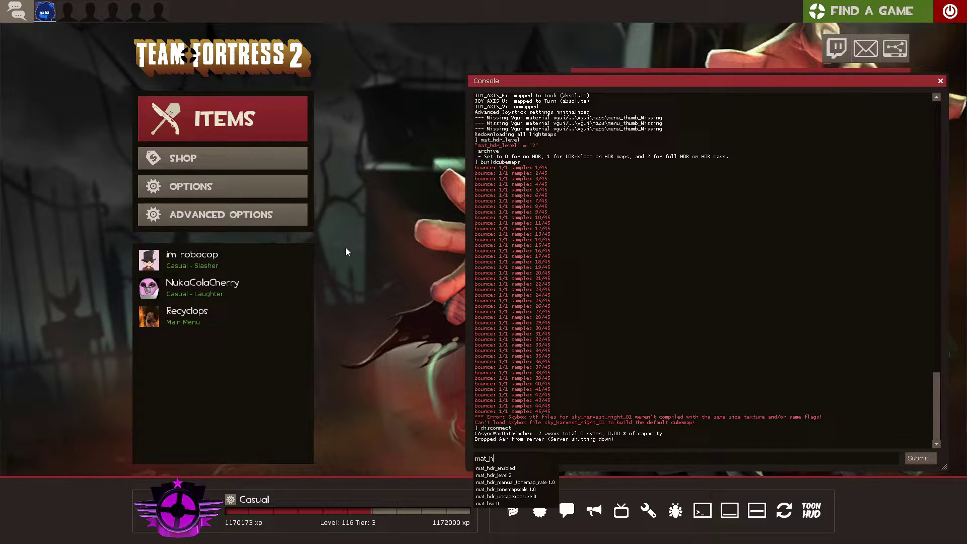
pyautogui.write('dr_enabled')
pyautogui.press('Return')
pyautogui.write('mat_hdr_enabled')
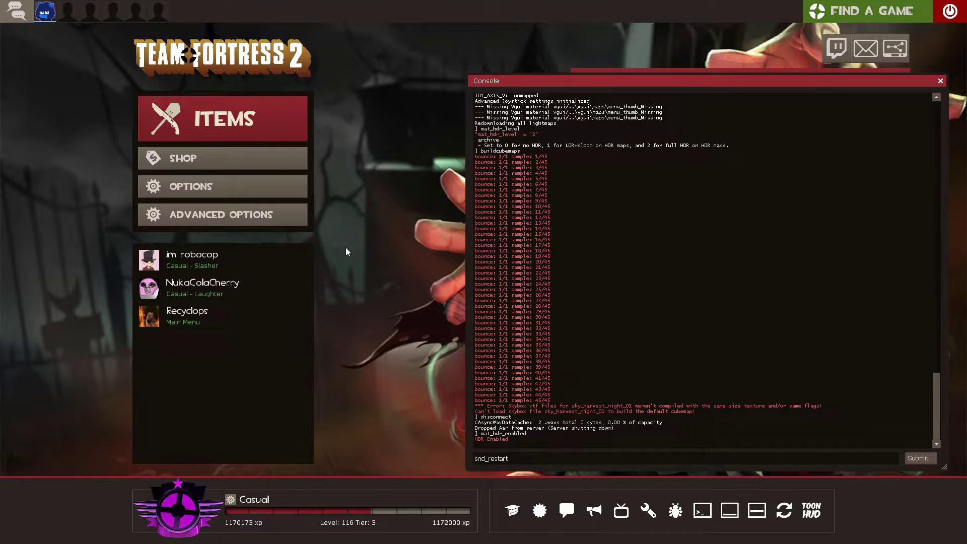
pyautogui.press('Down')
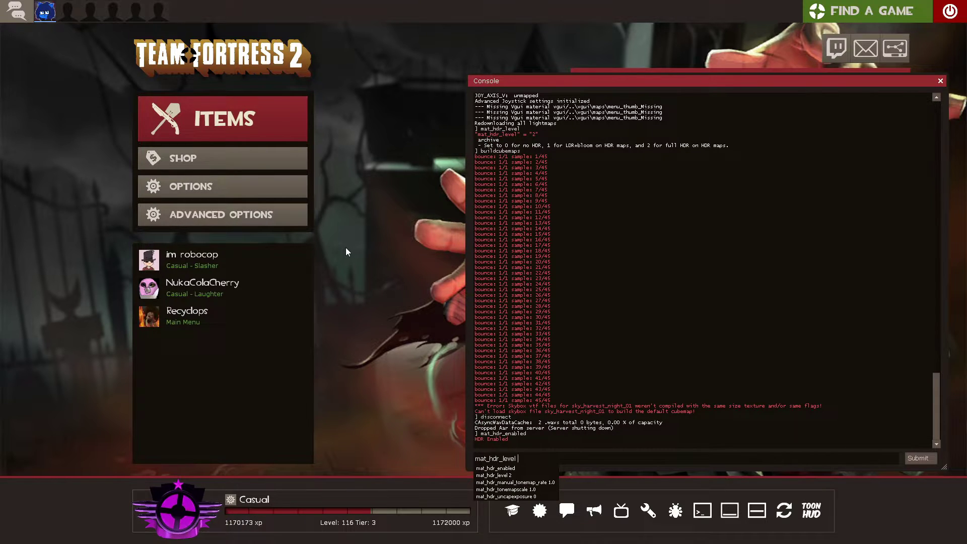
pyautogui.press('Return')
# Step: Set mat_hdr_level 0 and reload pd_harvest_event_dev from the command history
pyautogui.press('Up')
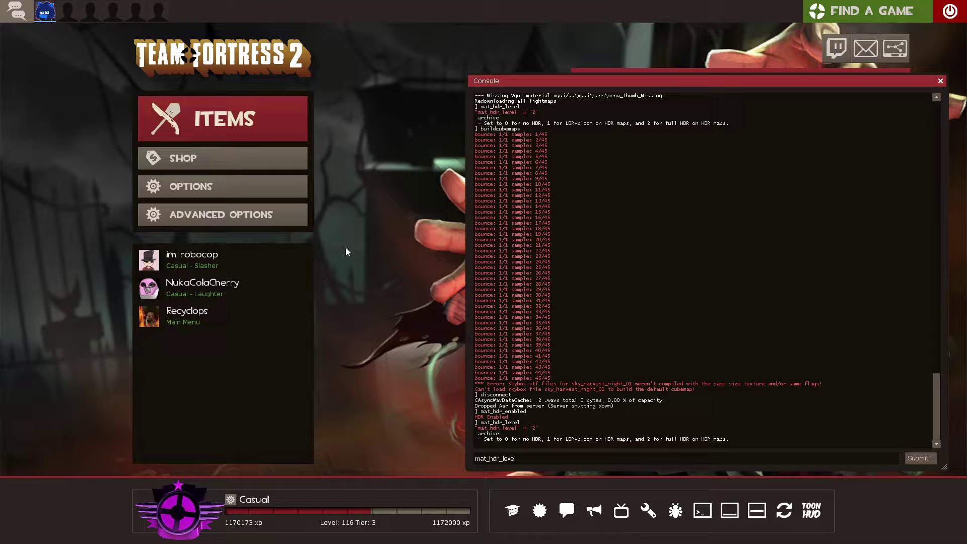
pyautogui.write('0')
pyautogui.press('Return')
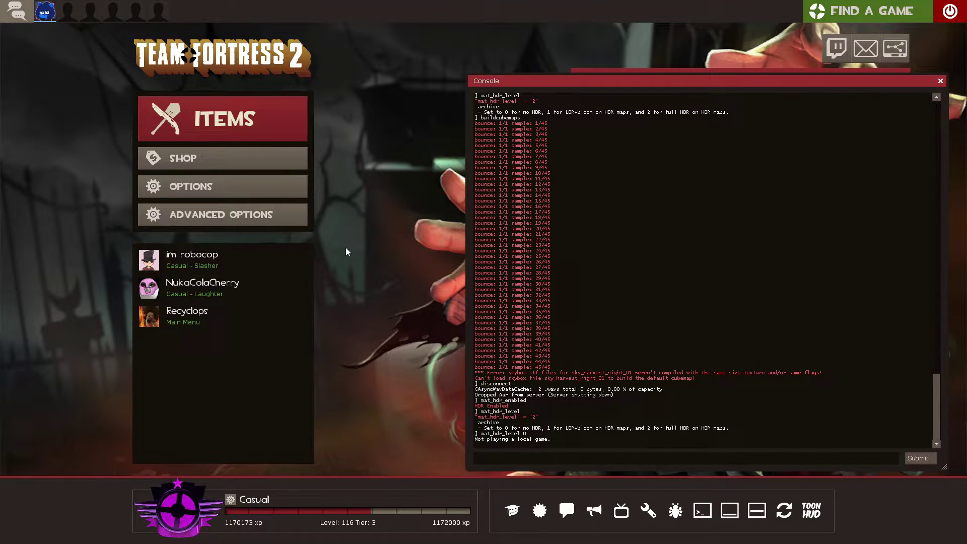
pyautogui.press('Up')
pyautogui.press('Up')
pyautogui.press('Up')
pyautogui.press('Up')
pyautogui.press('Up')
pyautogui.press('Up')
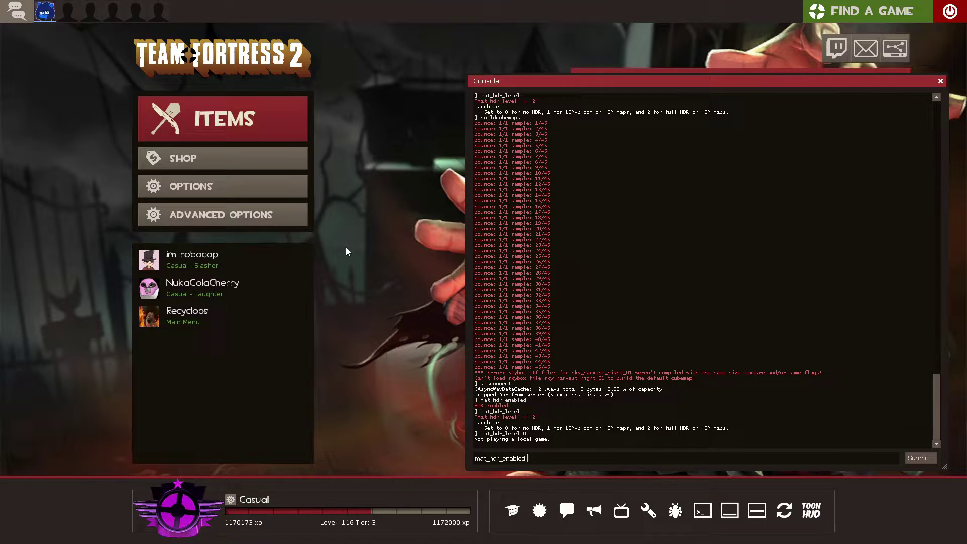
pyautogui.press('Return')
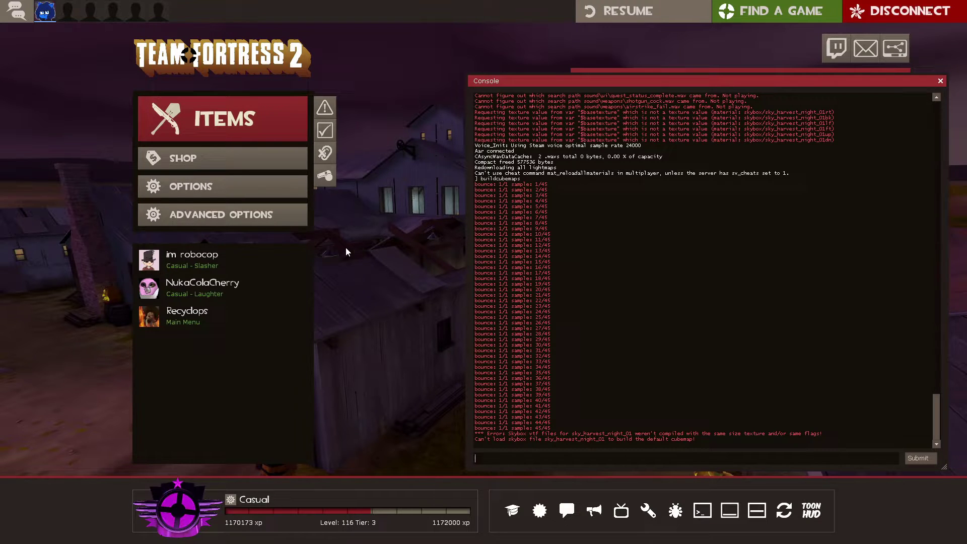
# Step: Enable sv_cheats 1 and run nav_generate to build pd_harvest_event_dev.nav
pyautogui.write('sv_c')
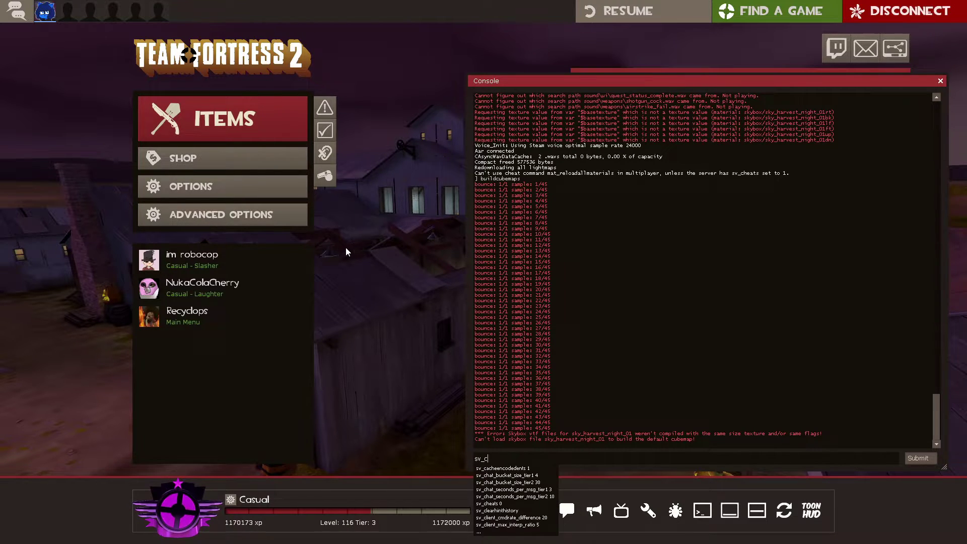
pyautogui.write('heats 1')
pyautogui.press('Return')
pyautogui.write('nav_')
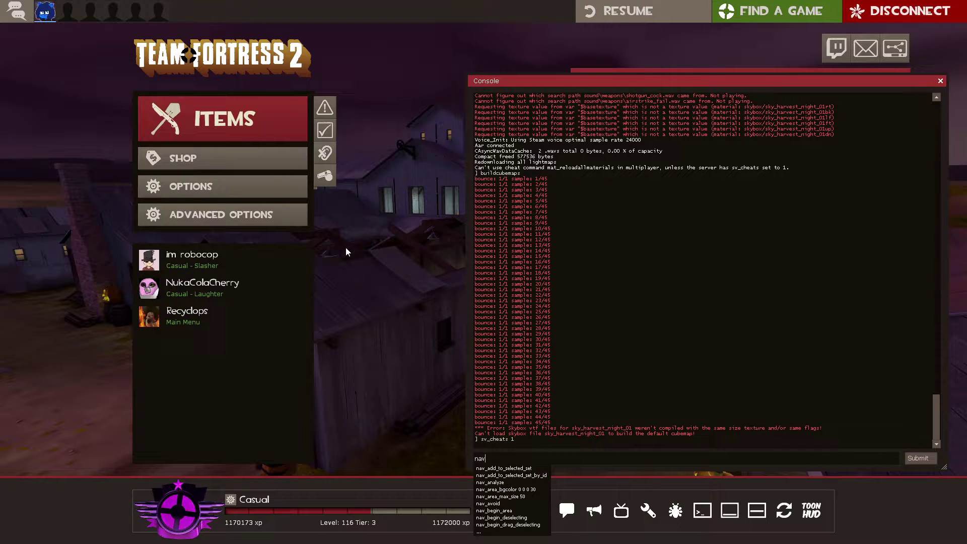
pyautogui.write('generate')
pyautogui.press('Return')
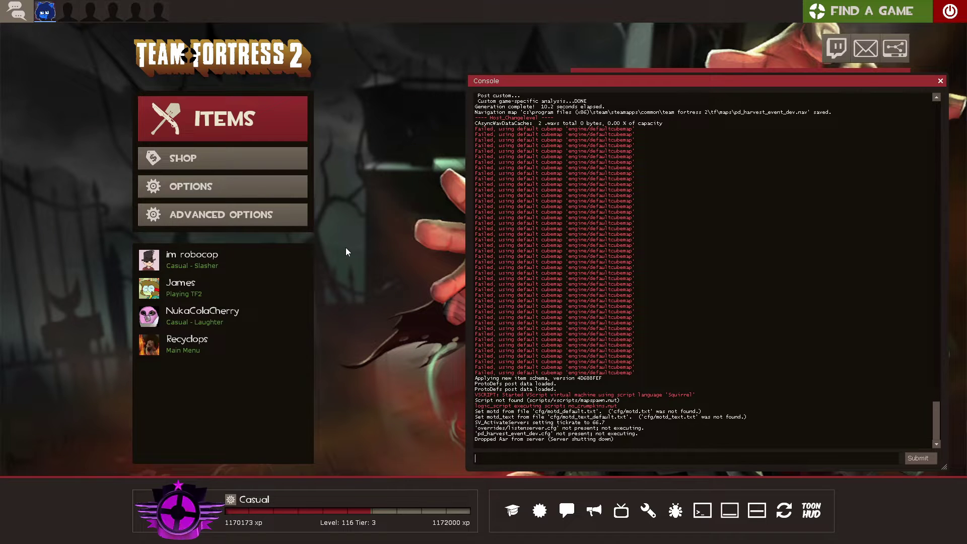
# Step: Set sv_cheats 0, then rerun CompilePal's Publish - HDR compile to pack the nav file
pyautogui.write('sv_')
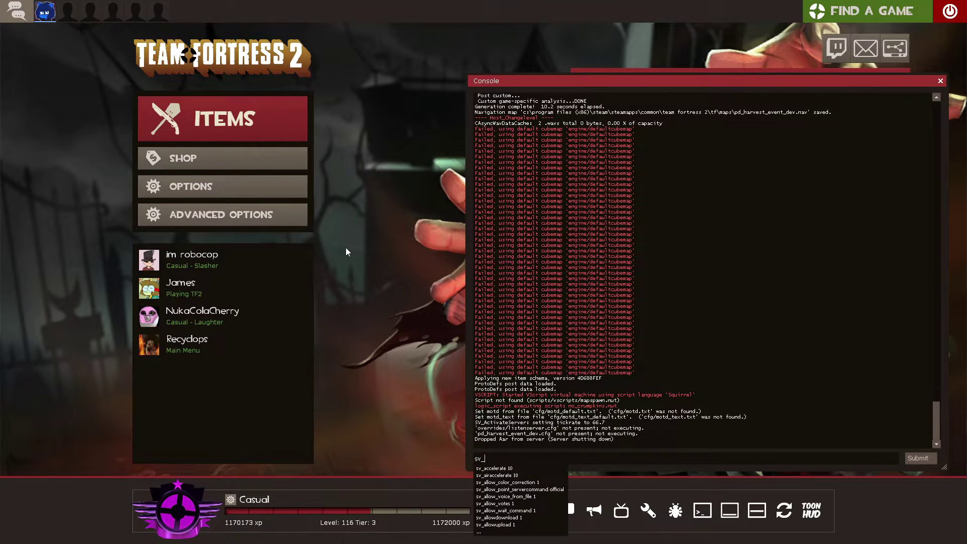
pyautogui.write('cheats 0')
pyautogui.press('Return')
pyautogui.press('super')
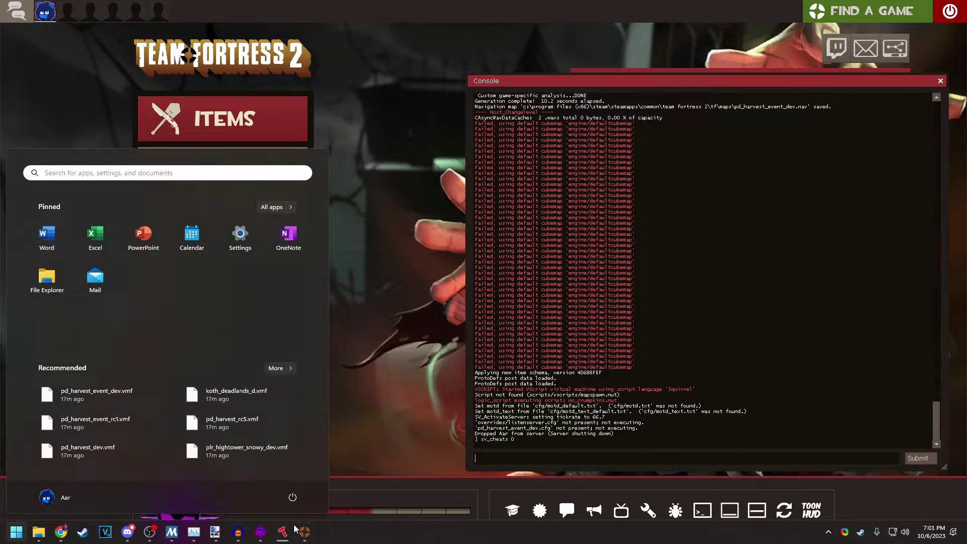
pyautogui.click(282, 532)
pyautogui.click(471, 354)
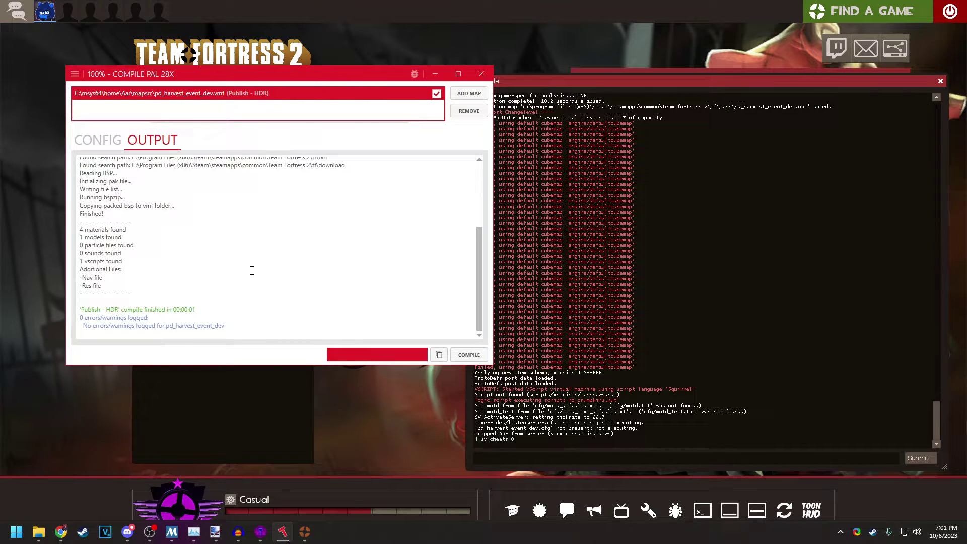
pyautogui.click(39, 531)
# Step: Open the compiled pd_harvest_event_dev.bsp from tf\maps in GCFScape
pyautogui.click(556, 171)
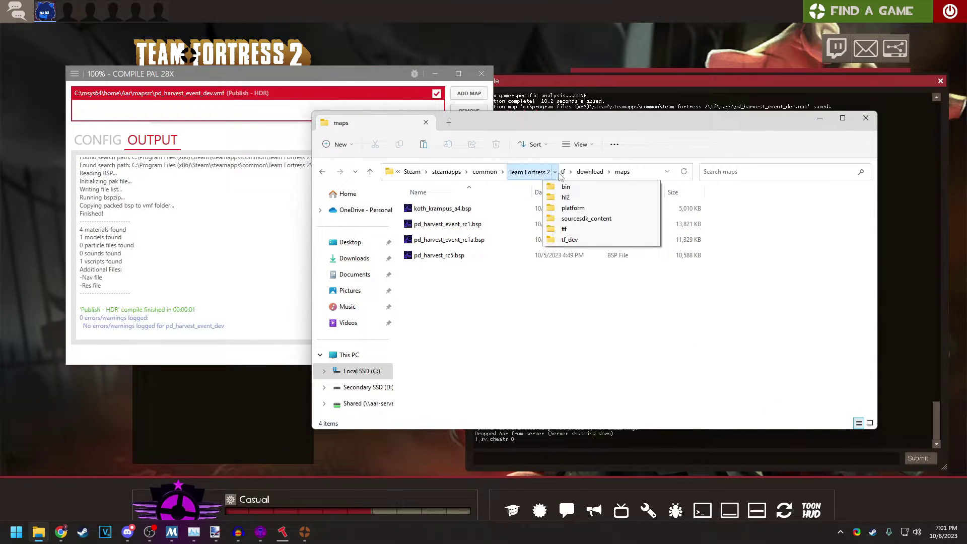
pyautogui.click(574, 240)
pyautogui.doubleClick(422, 286)
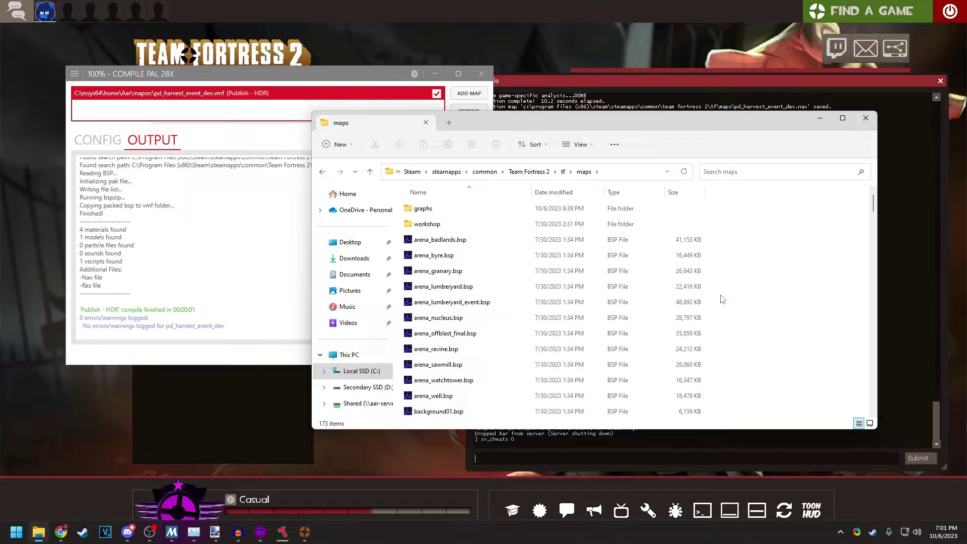
pyautogui.press('p')
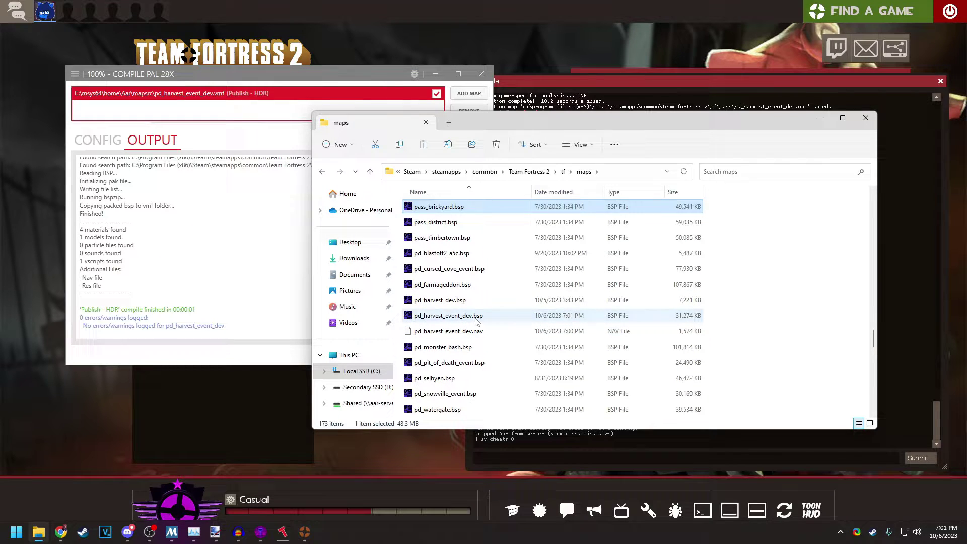
pyautogui.click(426, 315)
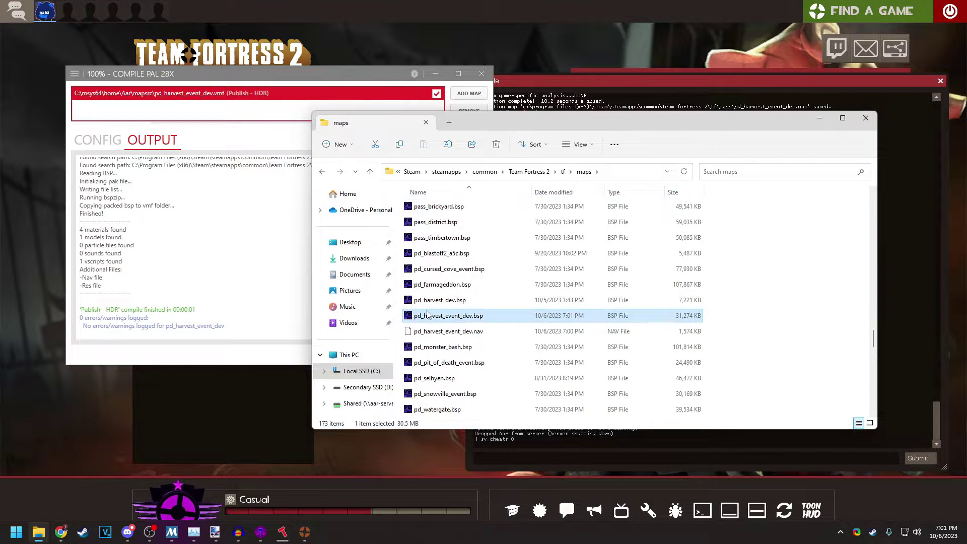
pyautogui.doubleClick(470, 317)
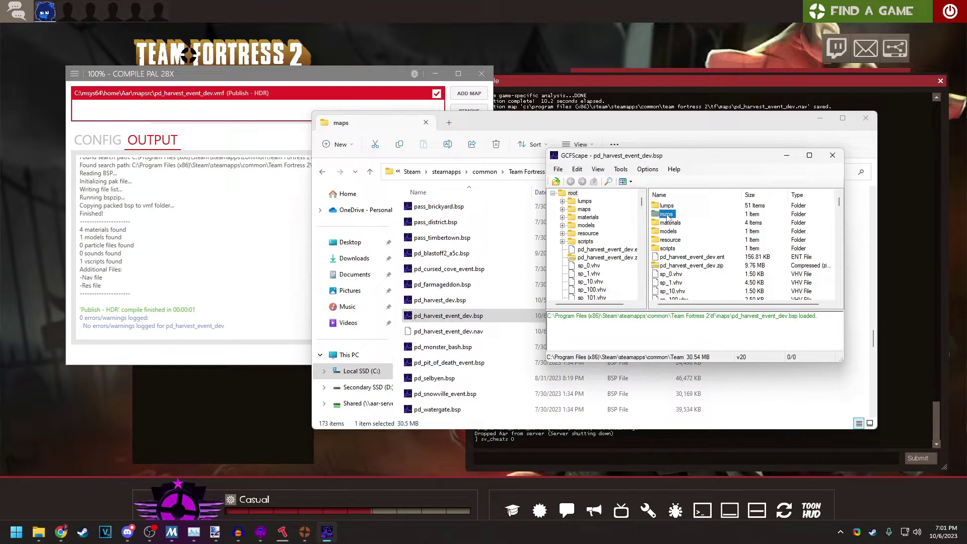
# Step: Check the packed maps and materials\maps cubemap folders, then close GCFScape
pyautogui.doubleClick(672, 212)
pyautogui.click(593, 181)
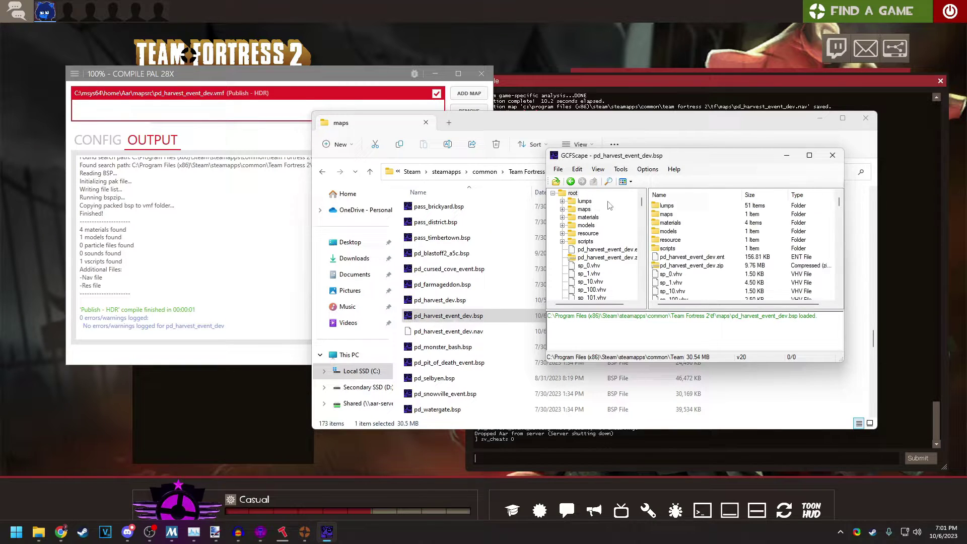
pyautogui.doubleClick(669, 223)
pyautogui.doubleClick(672, 214)
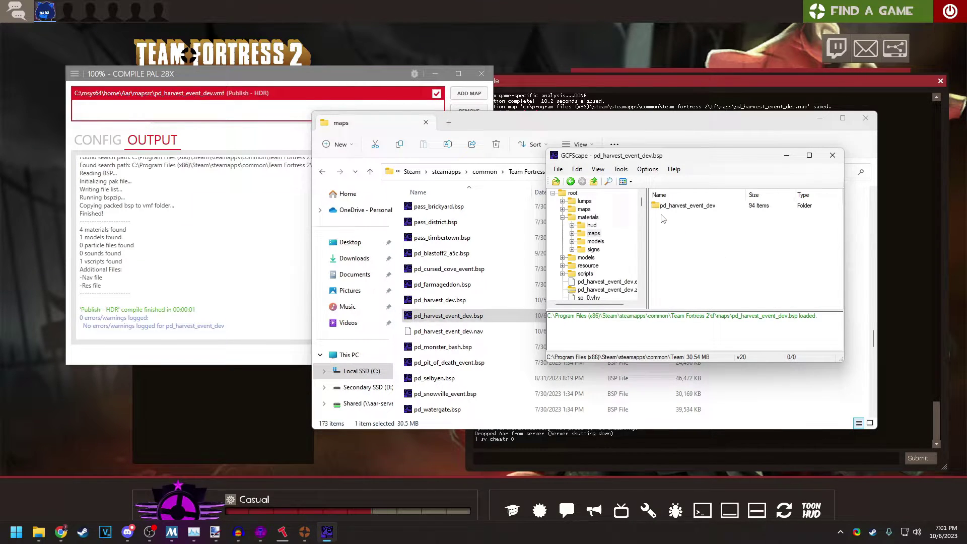
pyautogui.doubleClick(672, 205)
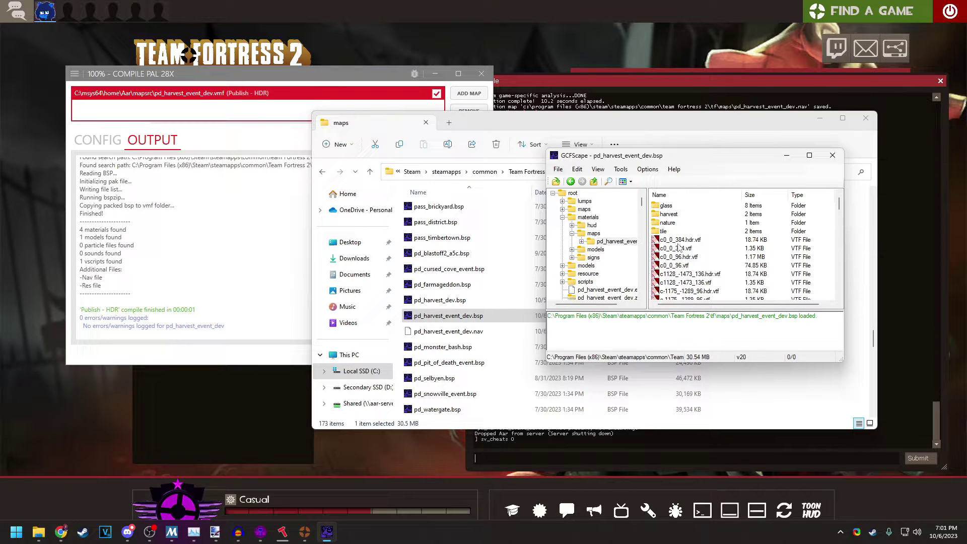
pyautogui.scroll(-9, 692, 274)
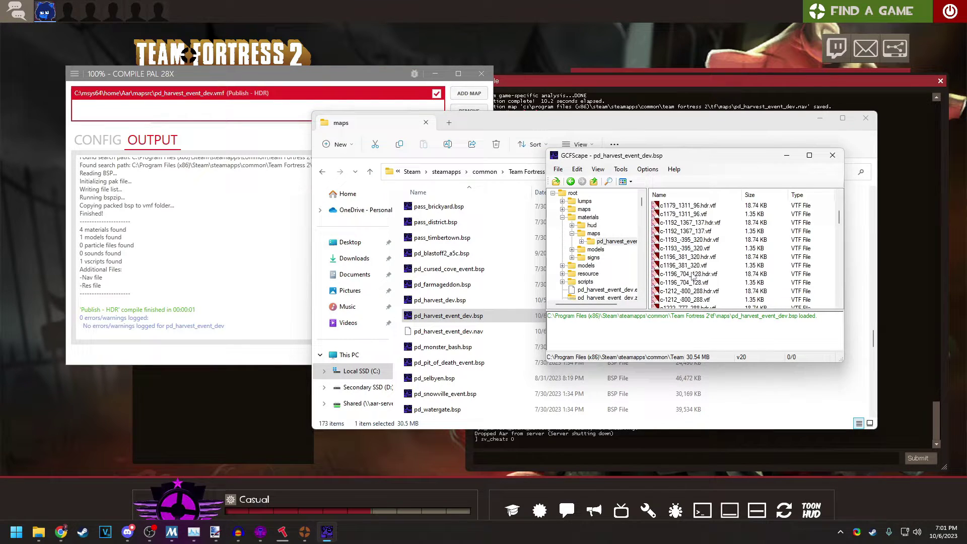
pyautogui.click(594, 183)
pyautogui.click(594, 182)
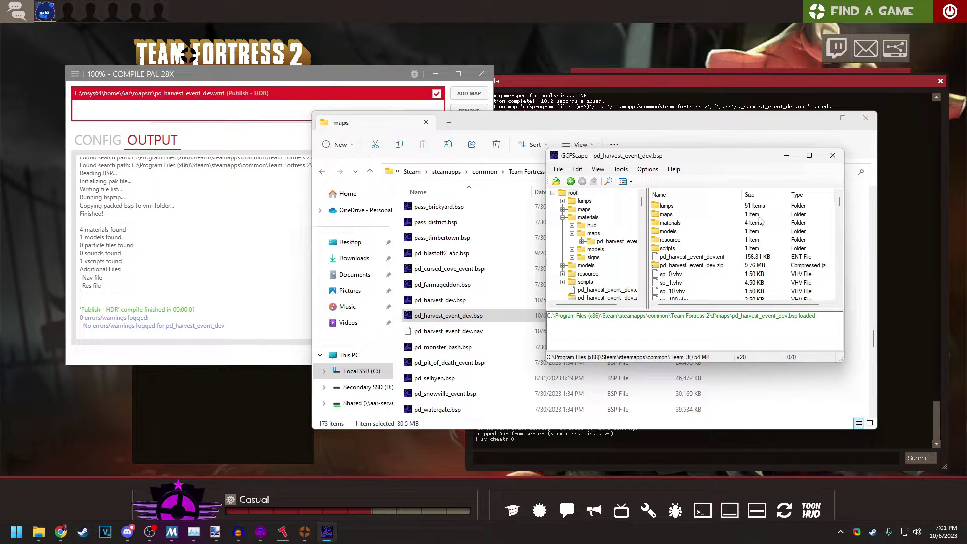
pyautogui.click(832, 155)
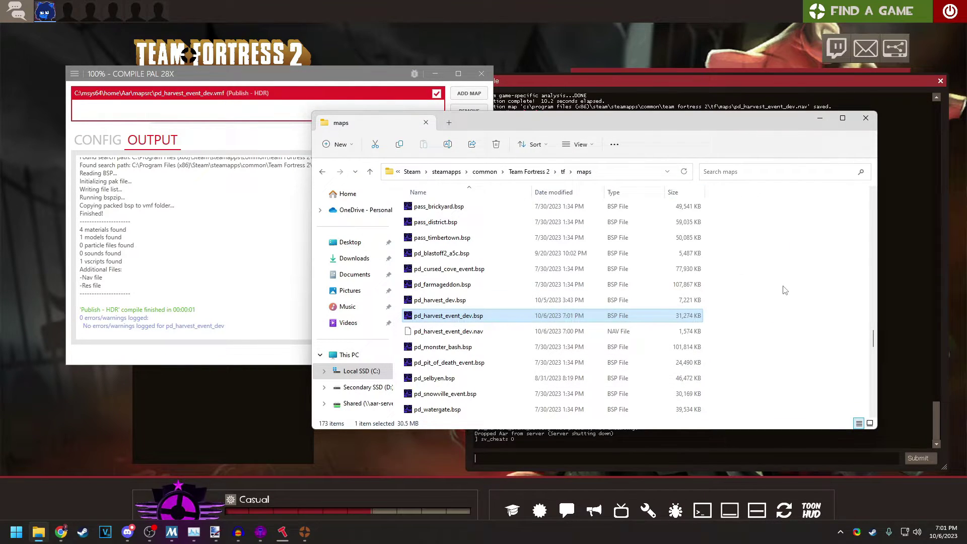
# Step: Deselect files and bring up the maps folder's context menu in File Explorer
pyautogui.click(772, 315)
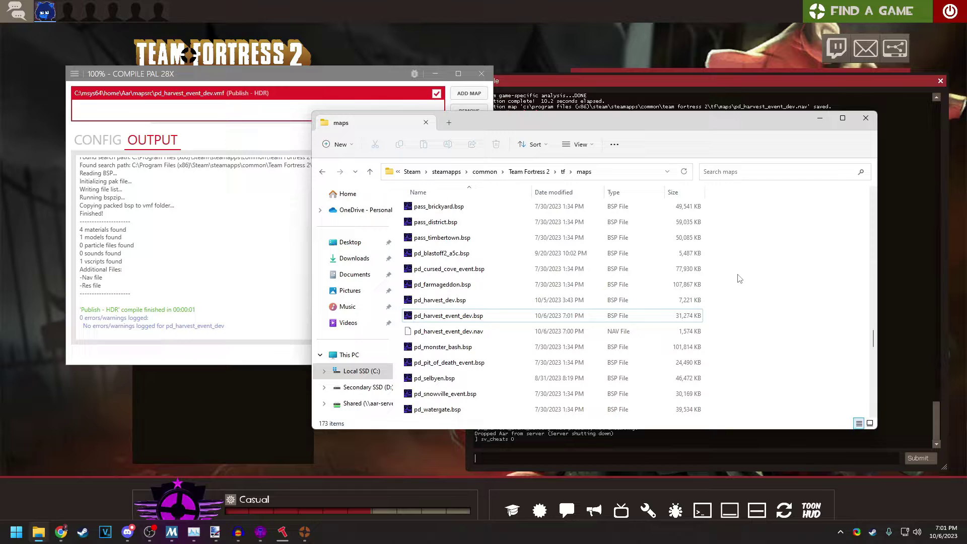
pyautogui.rightClick(739, 279)
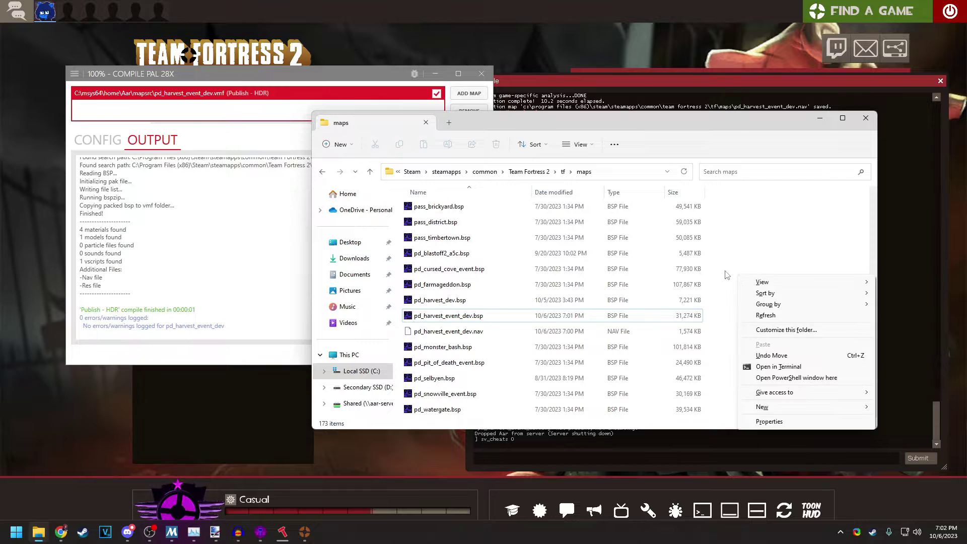
# Step: Open PowerShell in the maps folder and move to the Team Fortress 2 bin folder
pyautogui.click(790, 378)
pyautogui.write('cd ')
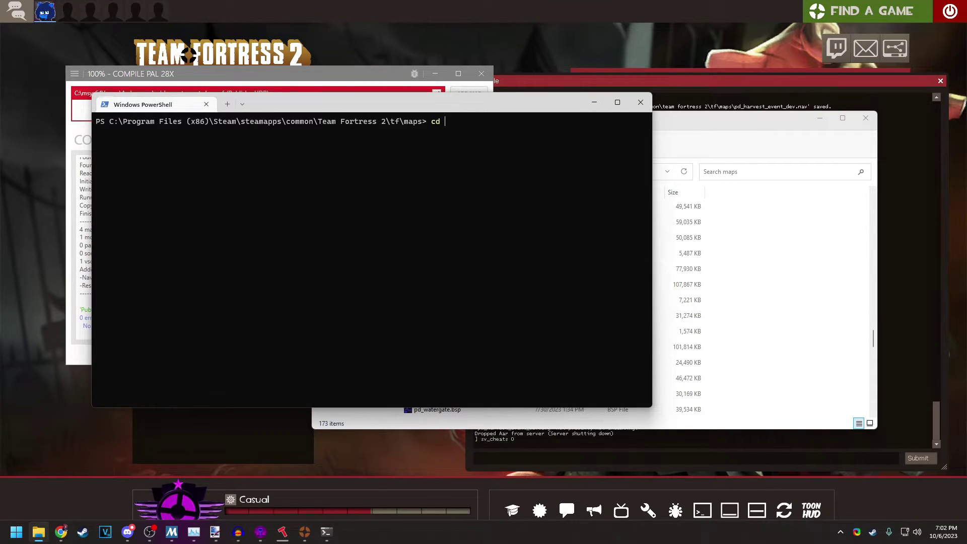
pyautogui.write('../../')
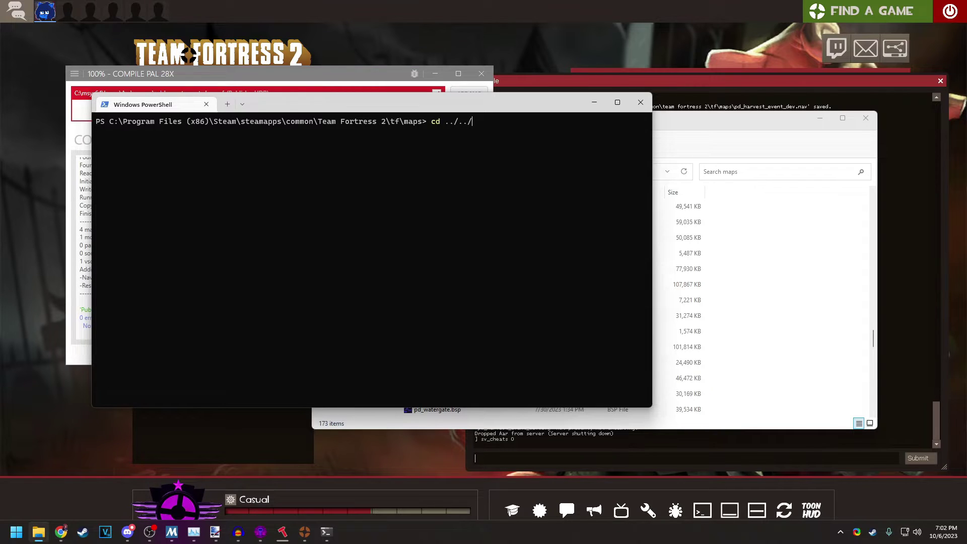
pyautogui.press('Return')
pyautogui.write('cd bin')
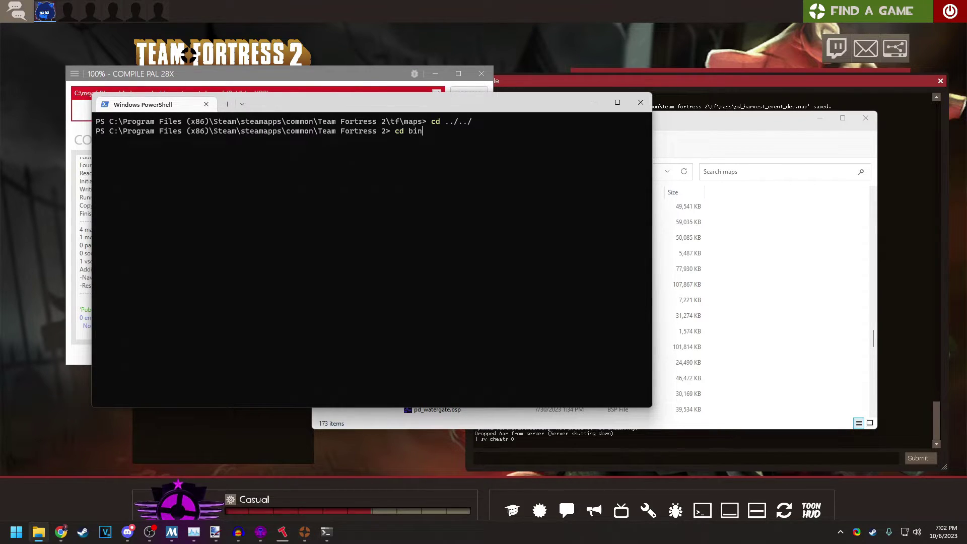
pyautogui.press('Return')
# Step: Run ./bspzip.exe -repack -compress ../tf/maps/pd_harvest_event_dev
pyautogui.write('./')
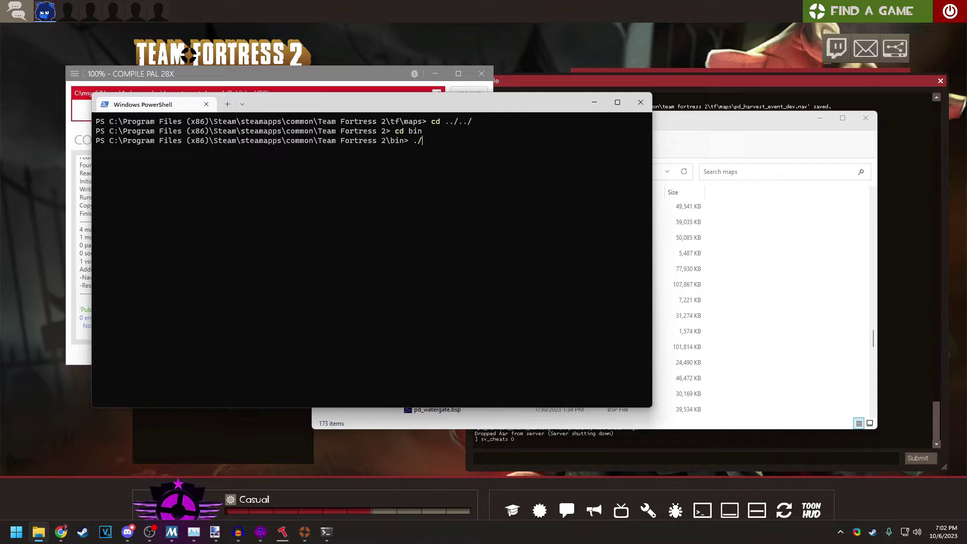
pyautogui.write('bspzip.ex')
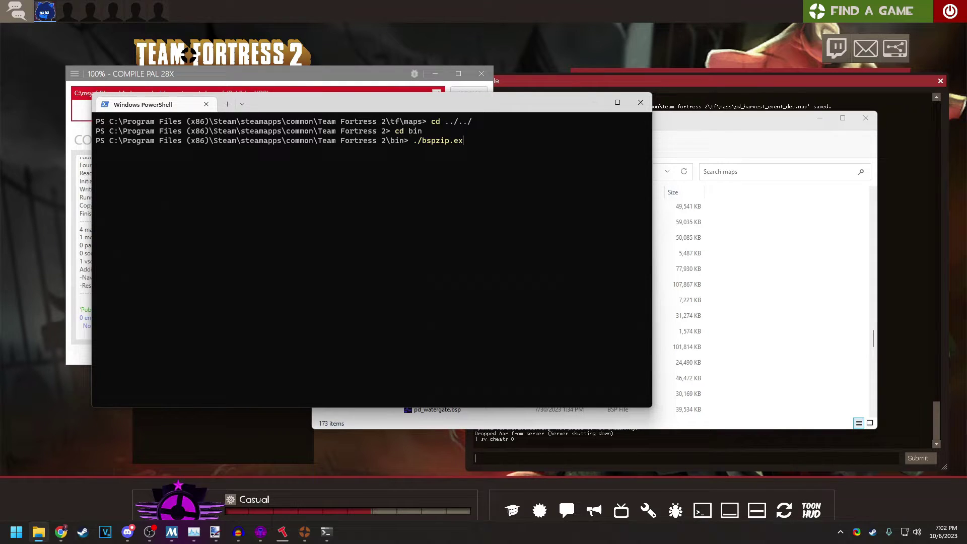
pyautogui.write('e -')
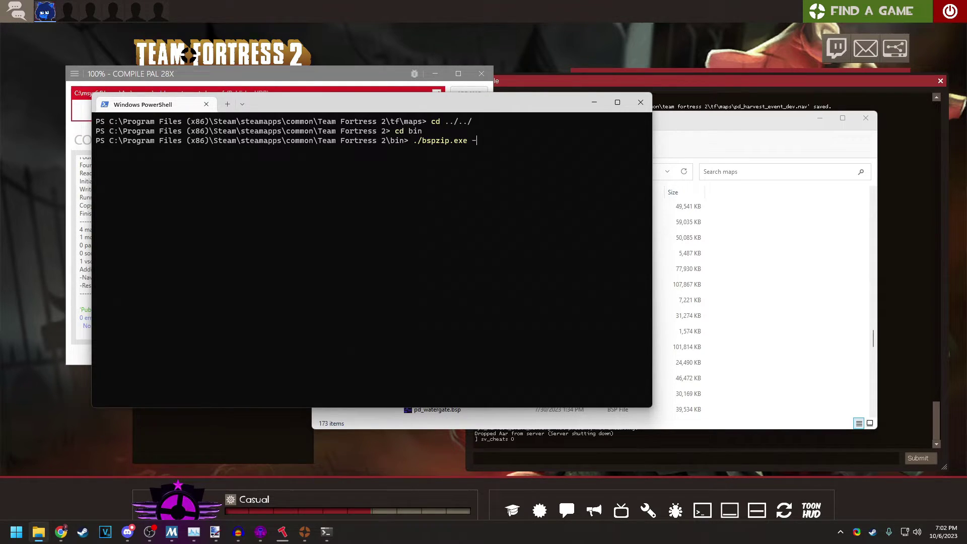
pyautogui.write('repack -com')
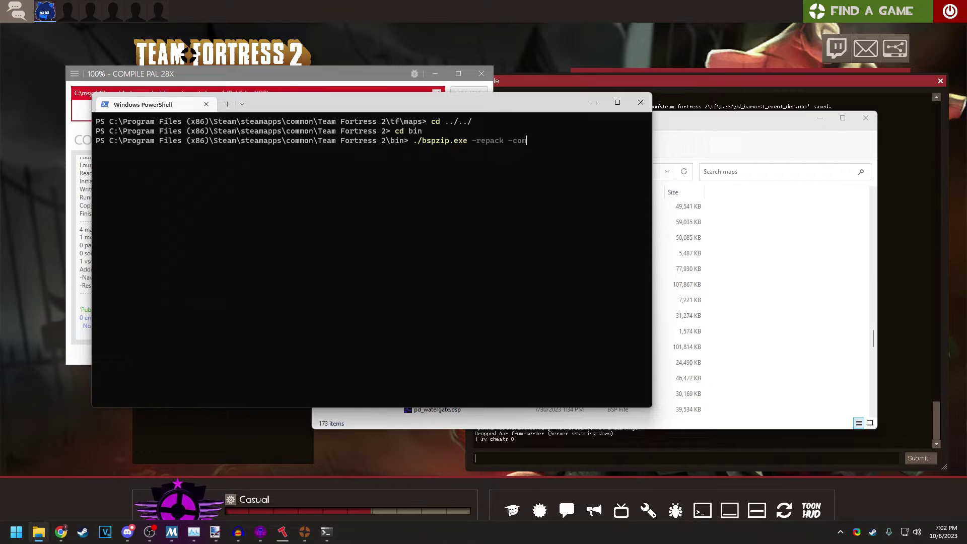
pyautogui.write('press .')
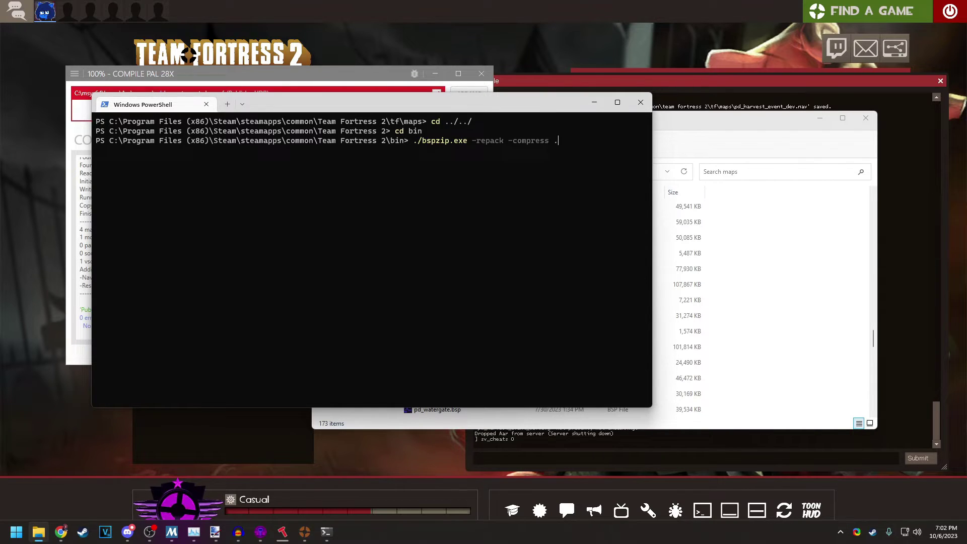
pyautogui.write('./tf')
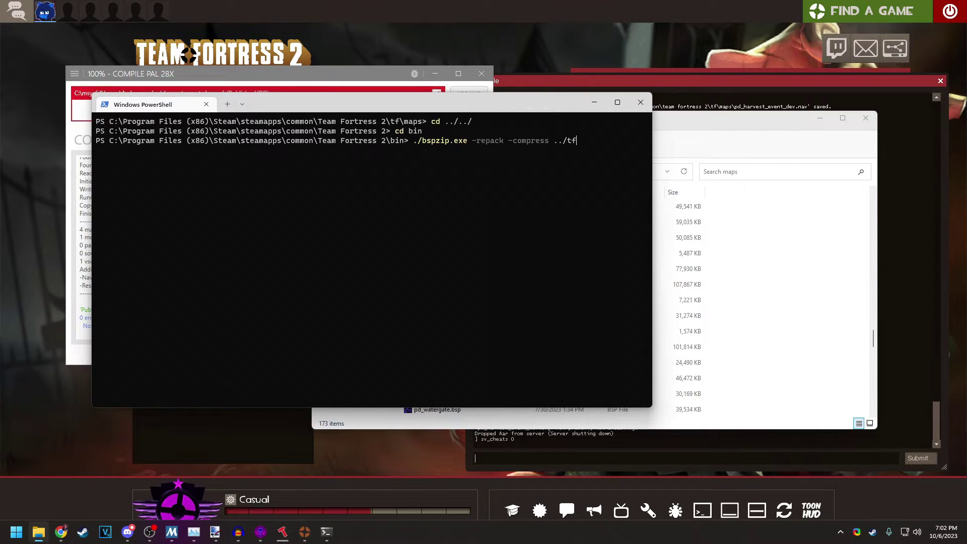
pyautogui.write('/')
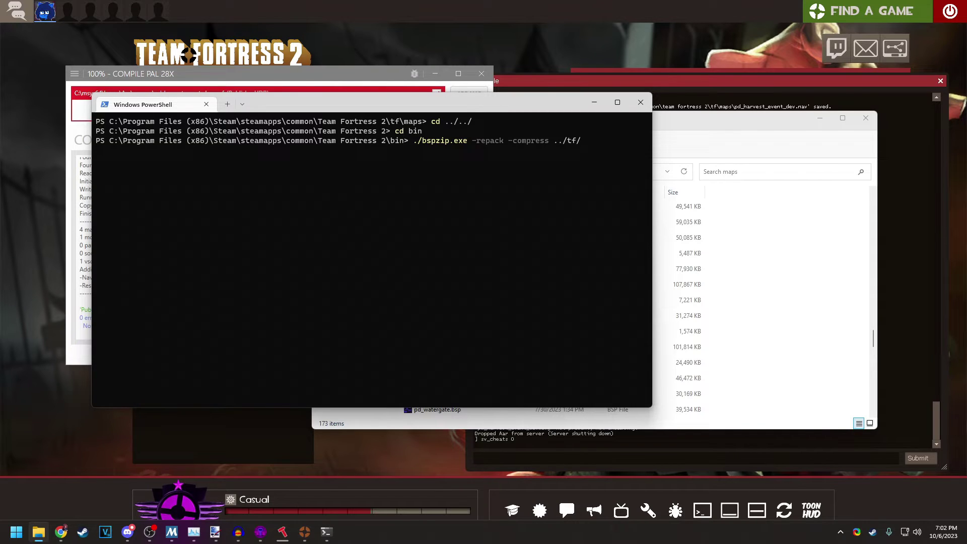
pyautogui.write('maps/')
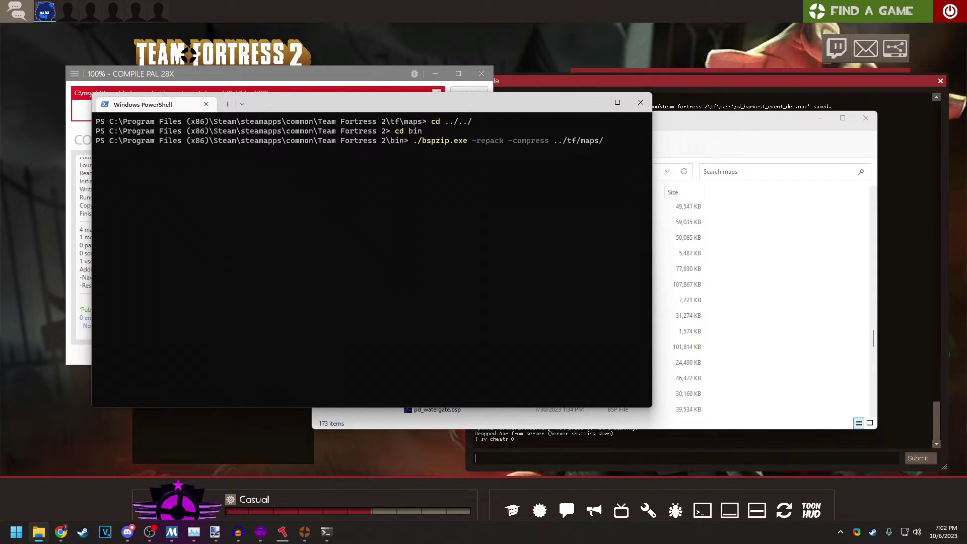
pyautogui.write('pd')
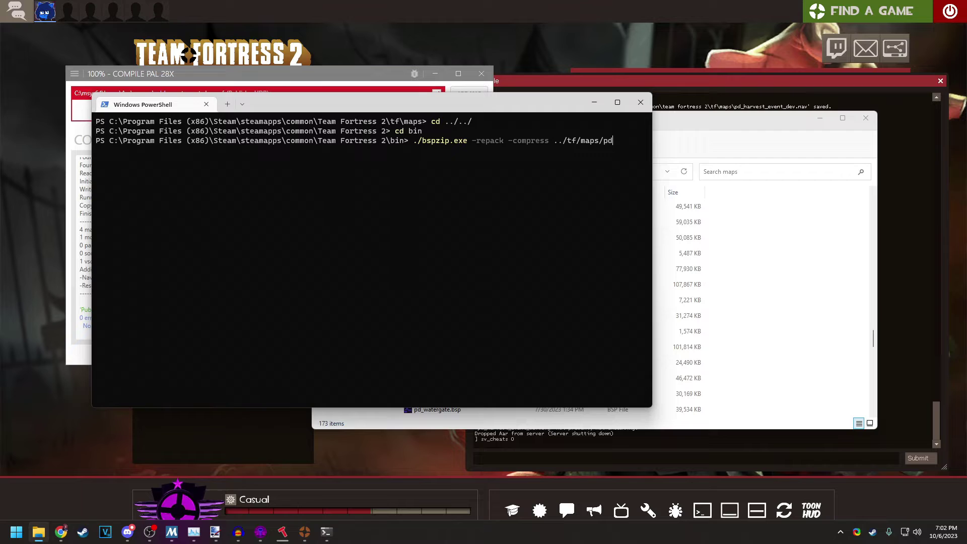
pyautogui.write('_har')
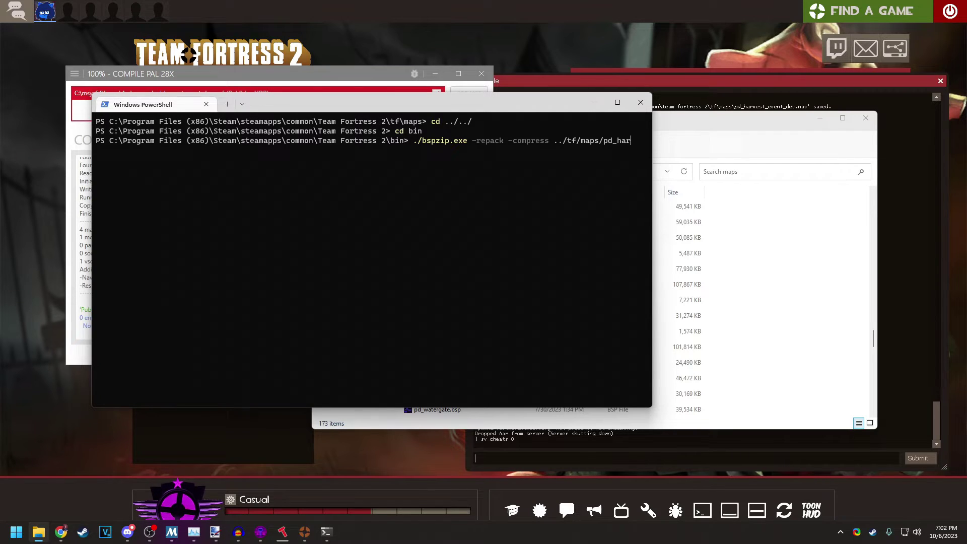
pyautogui.write('vest_evebn')
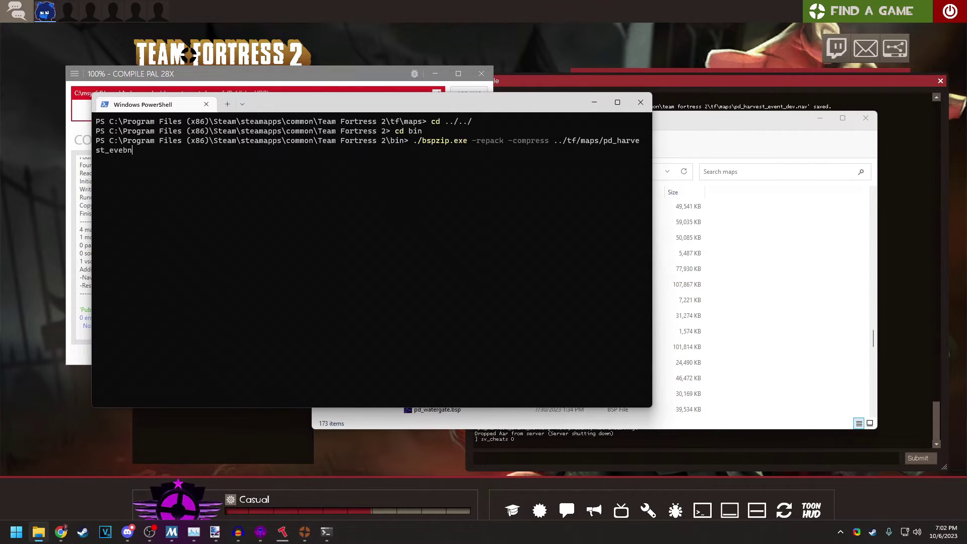
pyautogui.press('BackSpace')
pyautogui.press('BackSpace')
pyautogui.write('nt_dev')
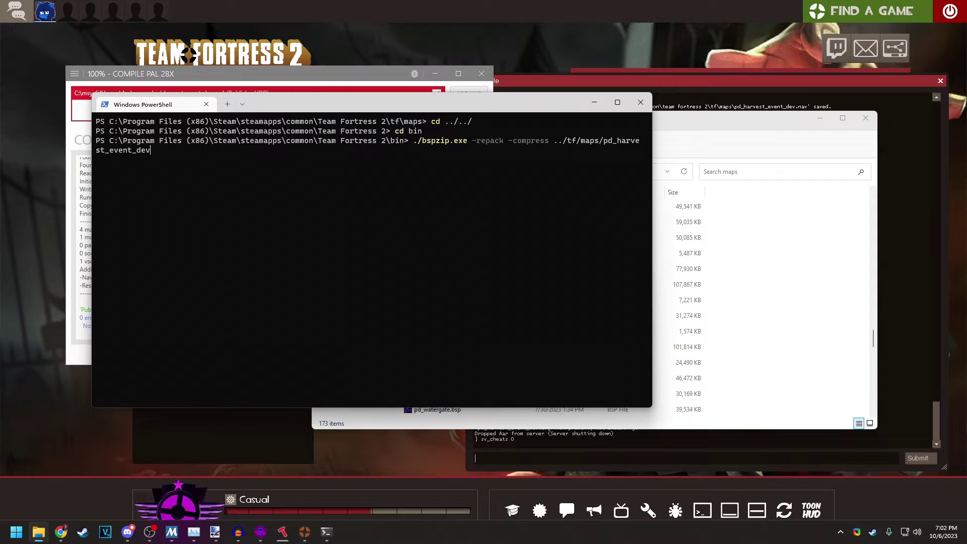
pyautogui.press('Return')
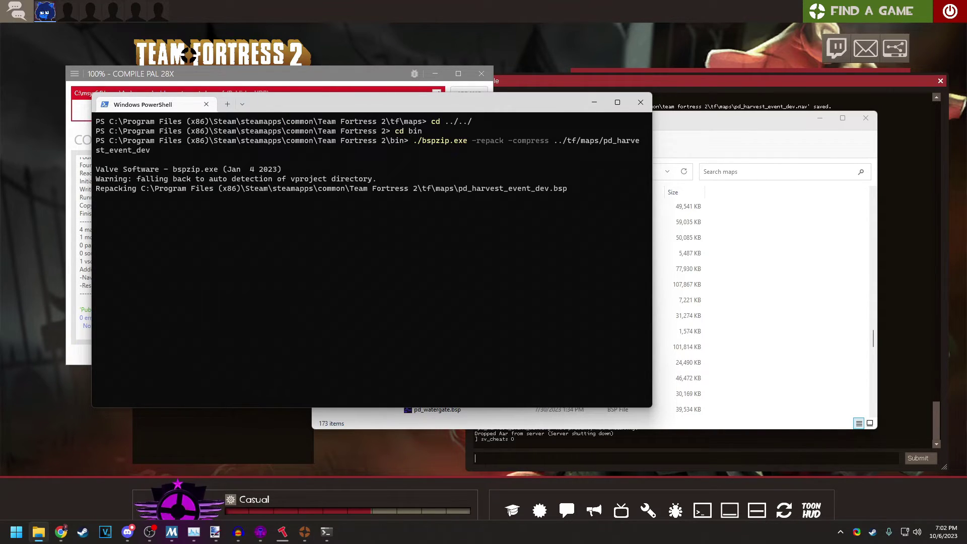
# Step: Confirm pd_harvest_event_dev.bsp shrank to 11,230 KB, then return to the TF2 console
pyautogui.click(669, 315)
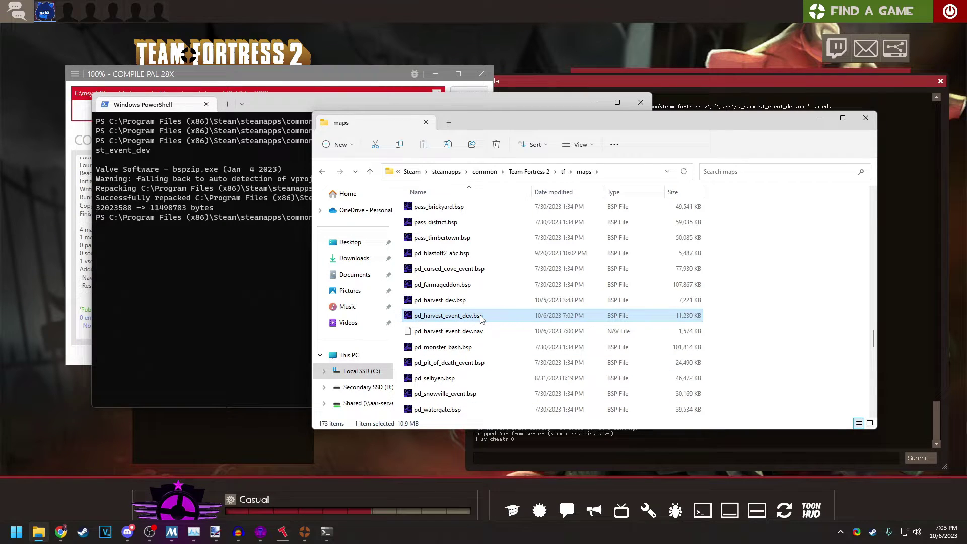
pyautogui.click(515, 459)
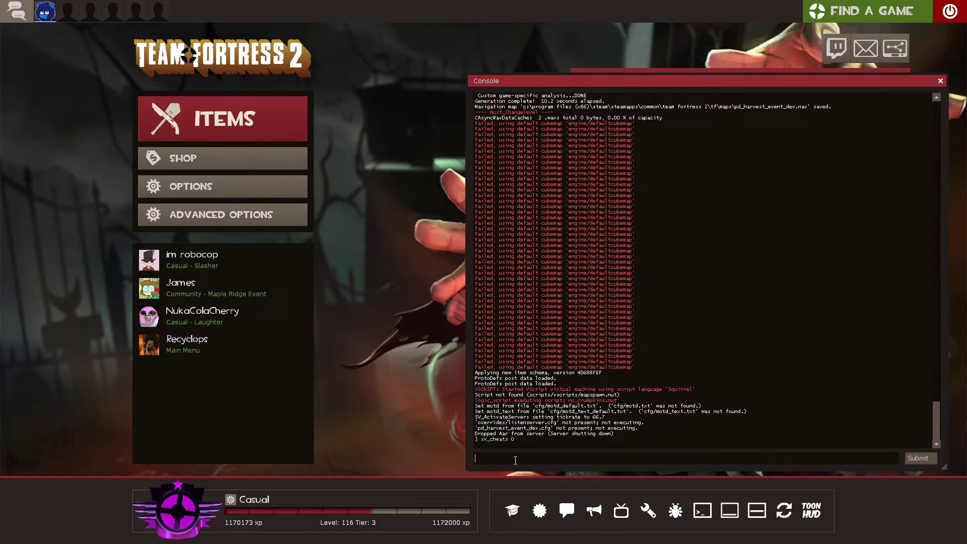
# Step: Enable mat_hdr_level 2 and mat_specular 1 in the console
pyautogui.write('mat_hde')
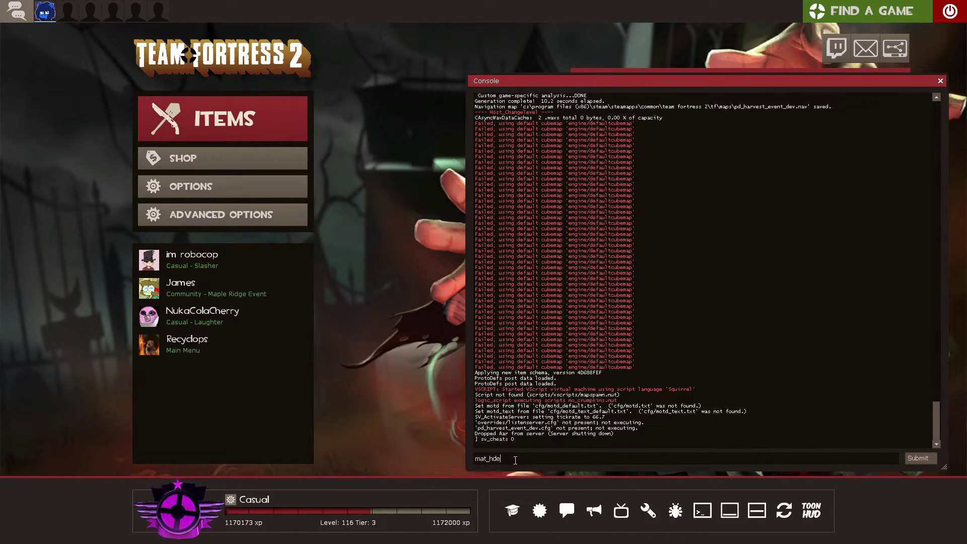
pyautogui.press('BackSpace')
pyautogui.write('r_level 2')
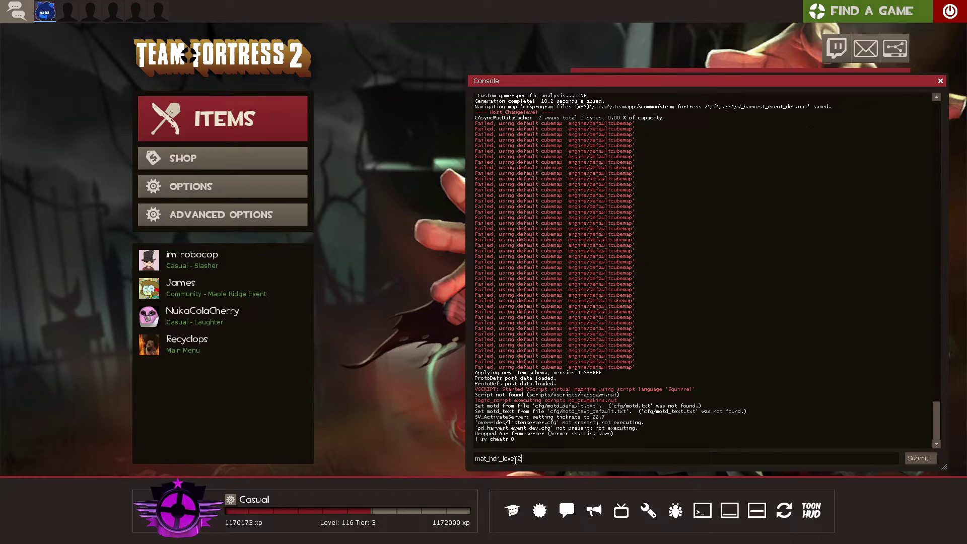
pyautogui.press('Return')
pyautogui.write('mat_specular 1')
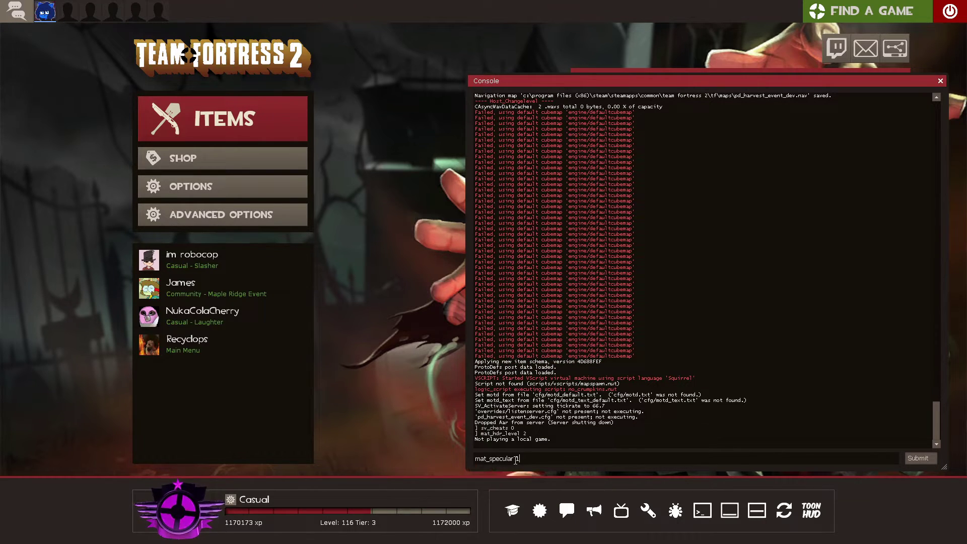
pyautogui.press('Return')
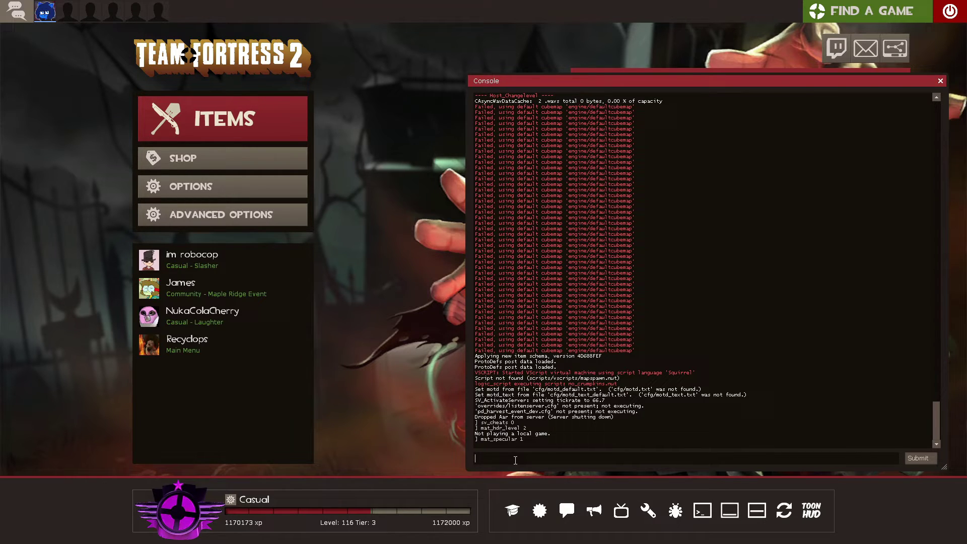
# Step: Start a local server with map itemtest, then changelevel to pd_harvest_event_dev
pyautogui.write('map itemtest')
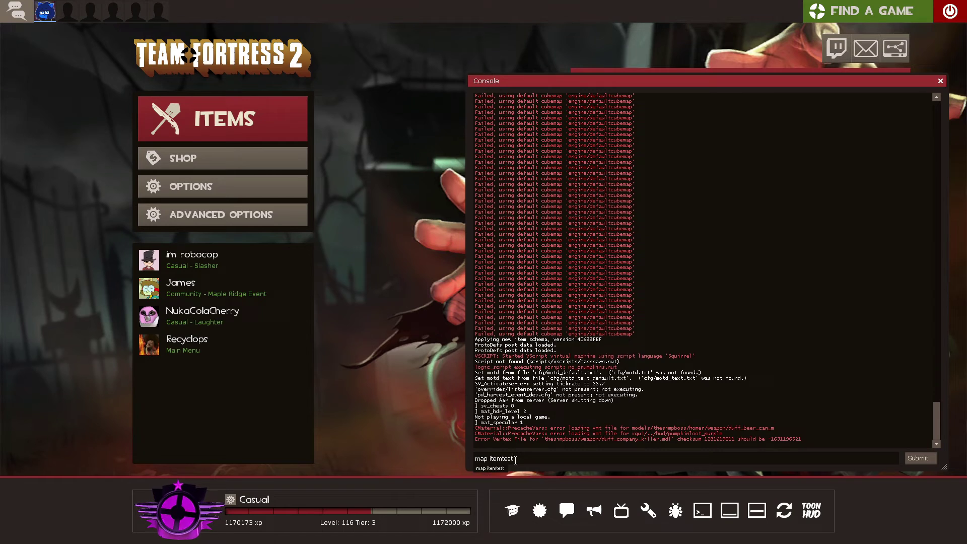
pyautogui.press('Return')
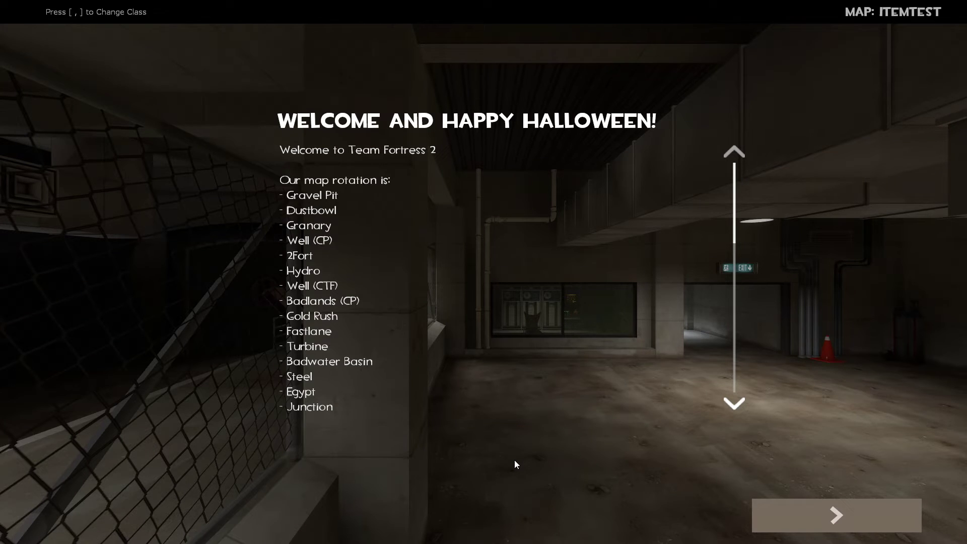
pyautogui.press('`')
pyautogui.write('changelevel pd_harvest_event_dev')
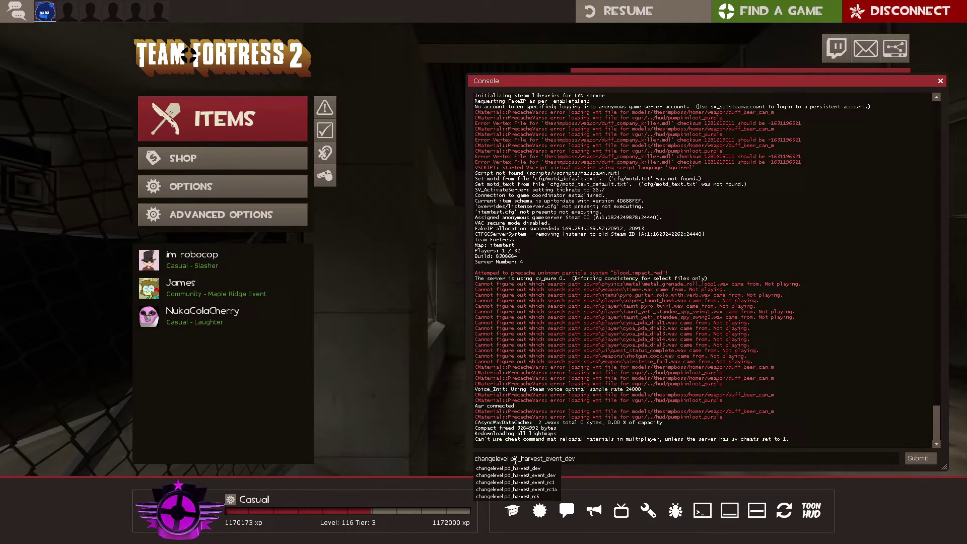
pyautogui.press('Return')
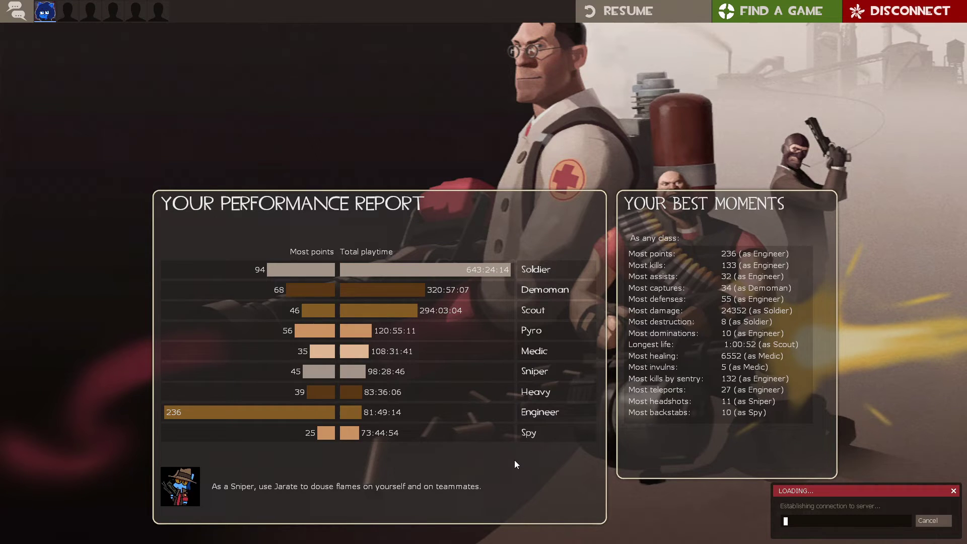
# Step: Dismiss the map info and join BLU as Scout, checking the pistol and scattergun
pyautogui.press('Return')
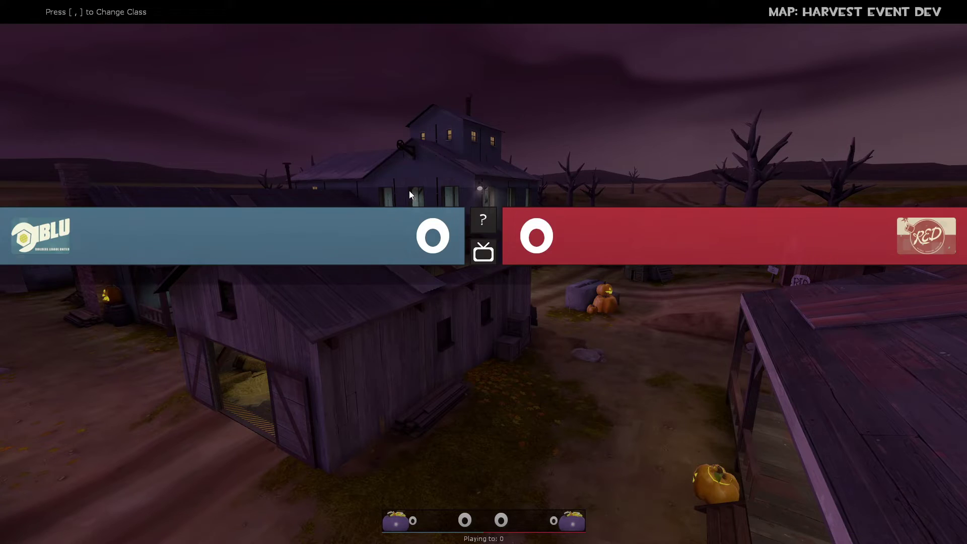
pyautogui.click(438, 237)
pyautogui.click(381, 231)
pyautogui.press('2')
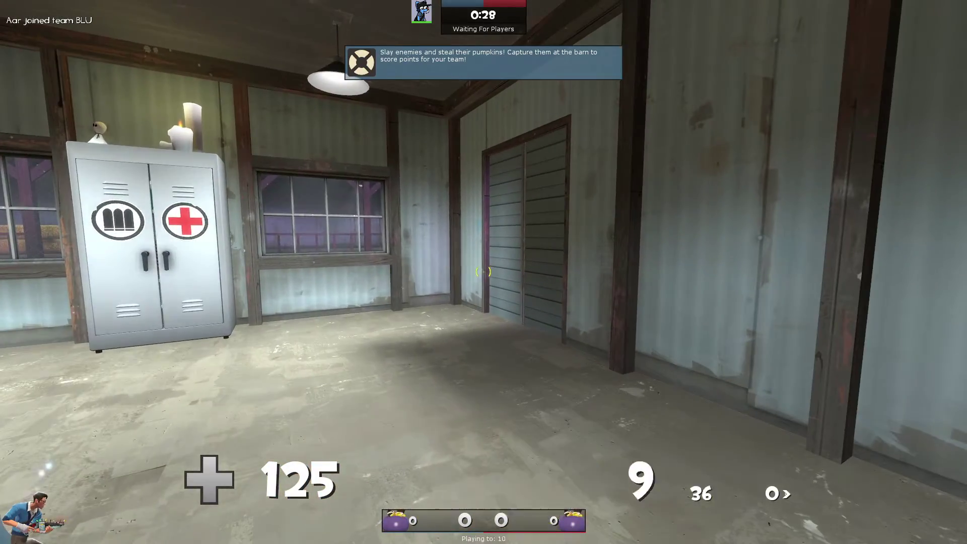
pyautogui.press('f')
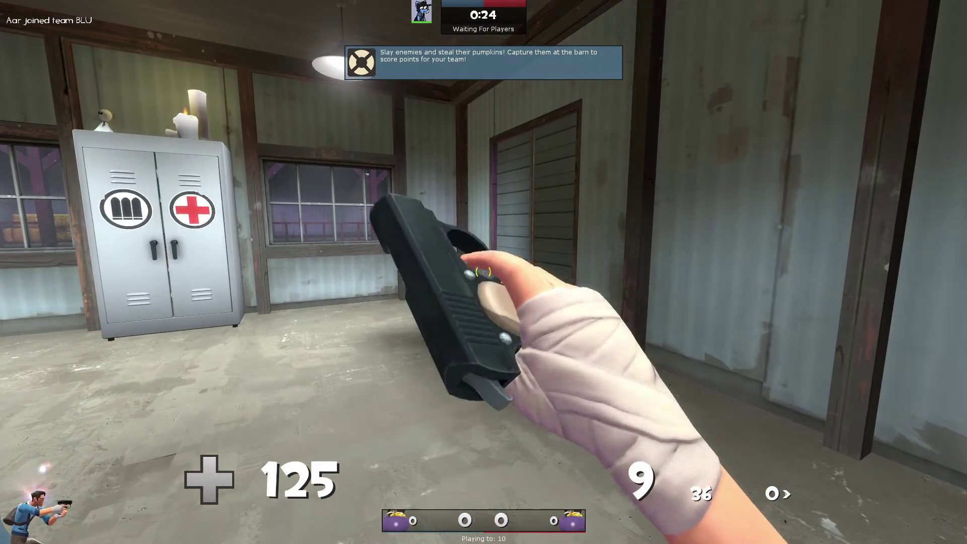
pyautogui.press('1')
# Step: Walk through the yard, past the pumpkins, into the barn and toward the farmhouse
pyautogui.press('w')
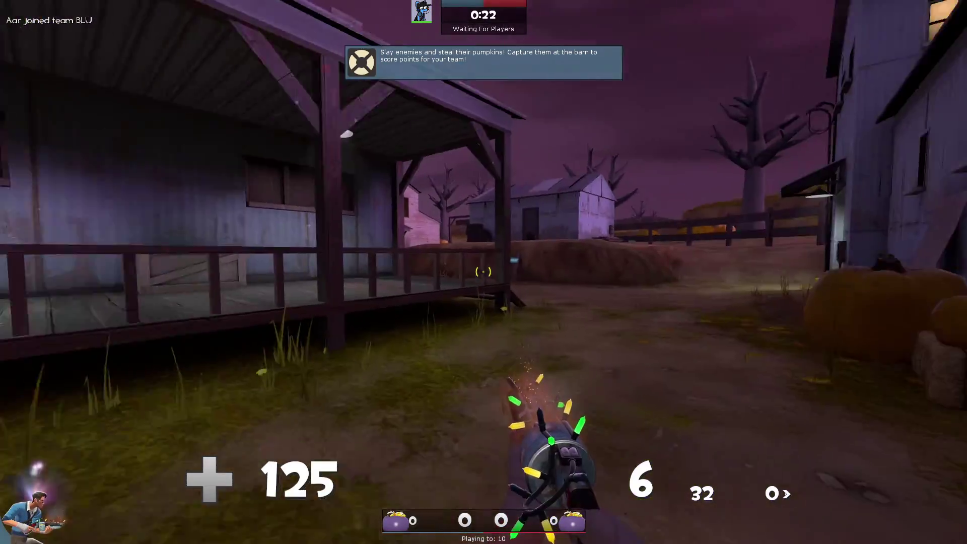
pyautogui.press('w')
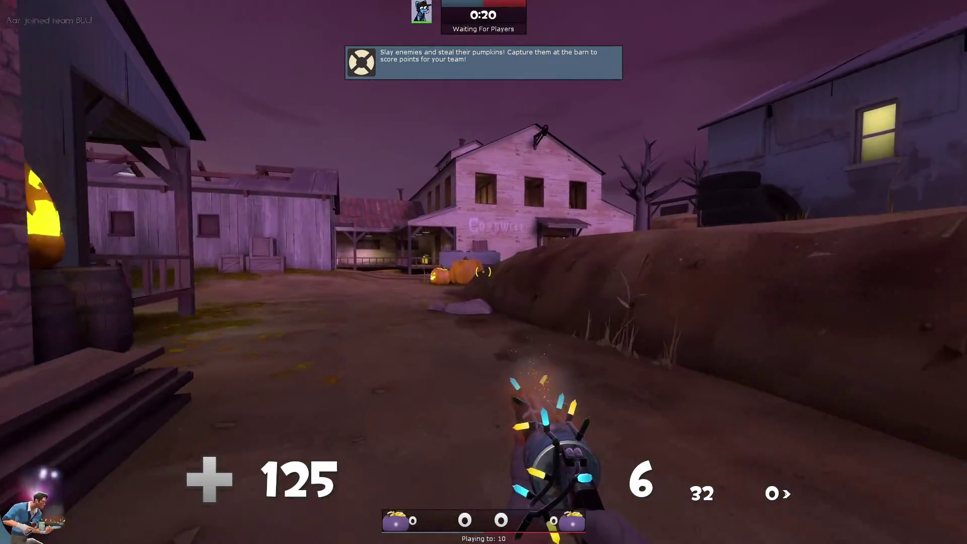
pyautogui.press('w')
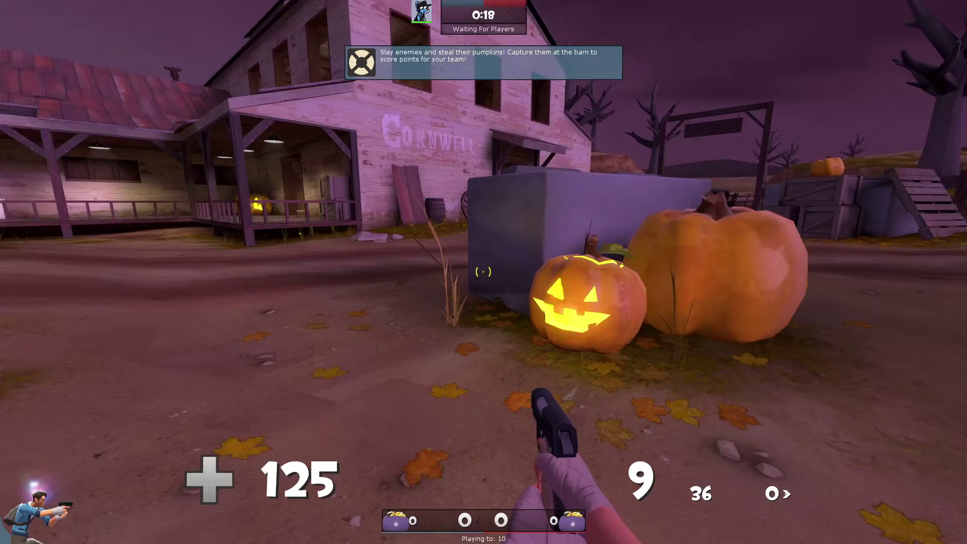
pyautogui.press('w')
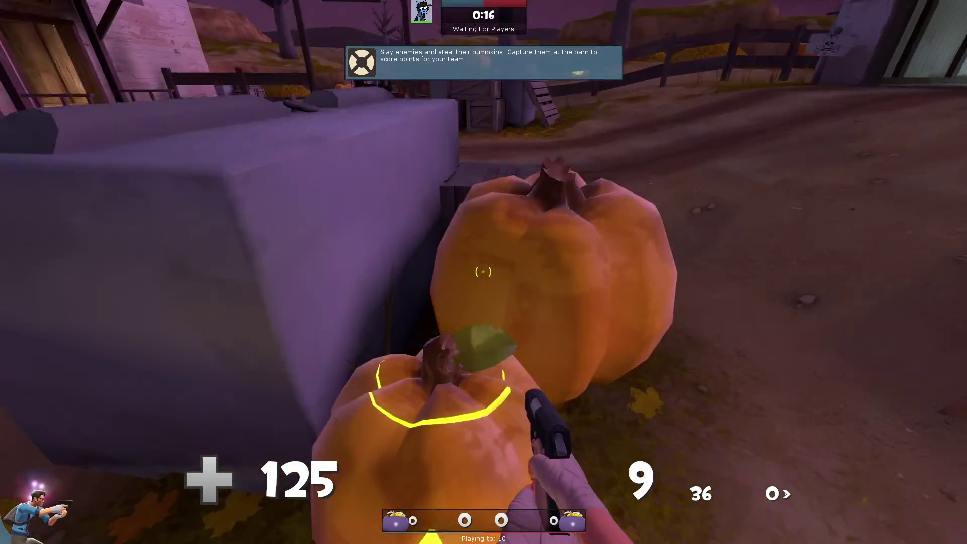
pyautogui.press('w')
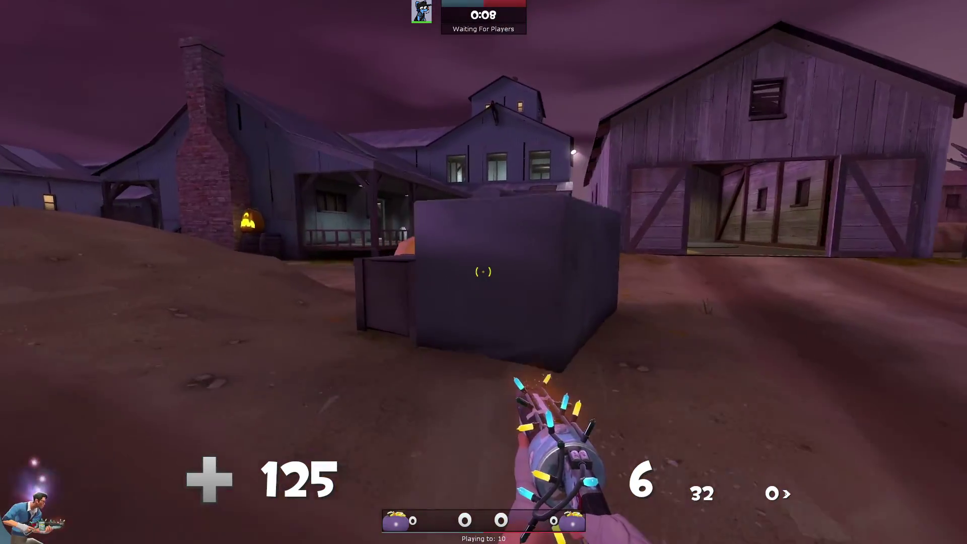
pyautogui.press('w')
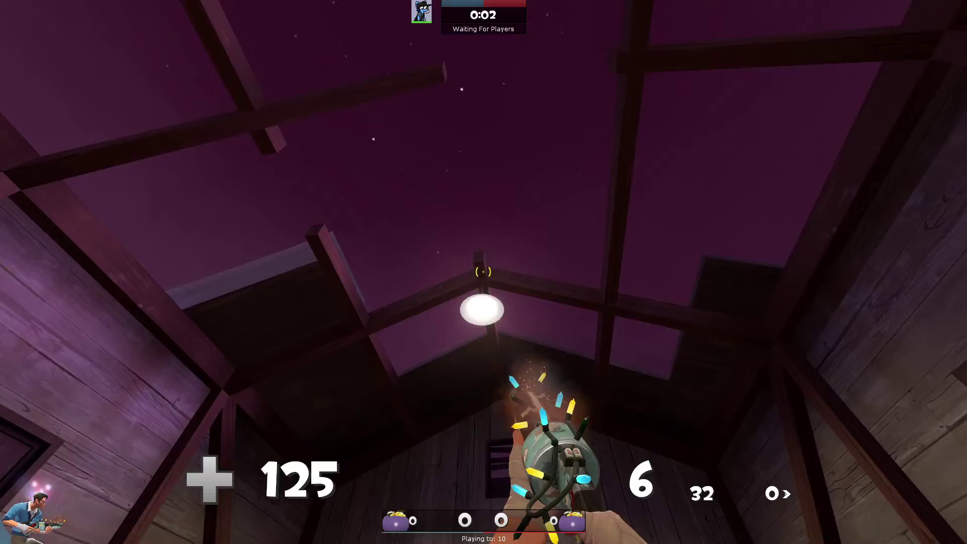
pyautogui.press('w')
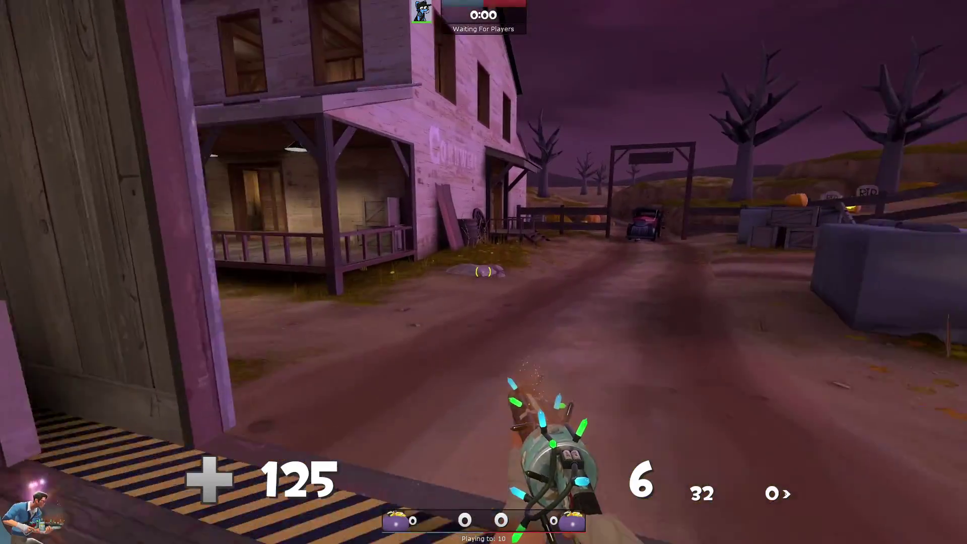
pyautogui.press('w')
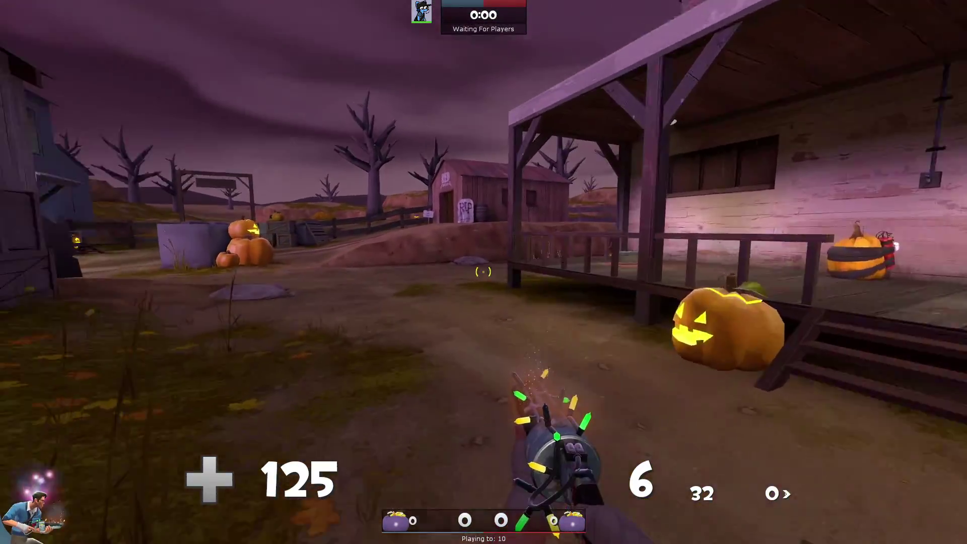
pyautogui.press('w')
pyautogui.press('3')
pyautogui.press('2')
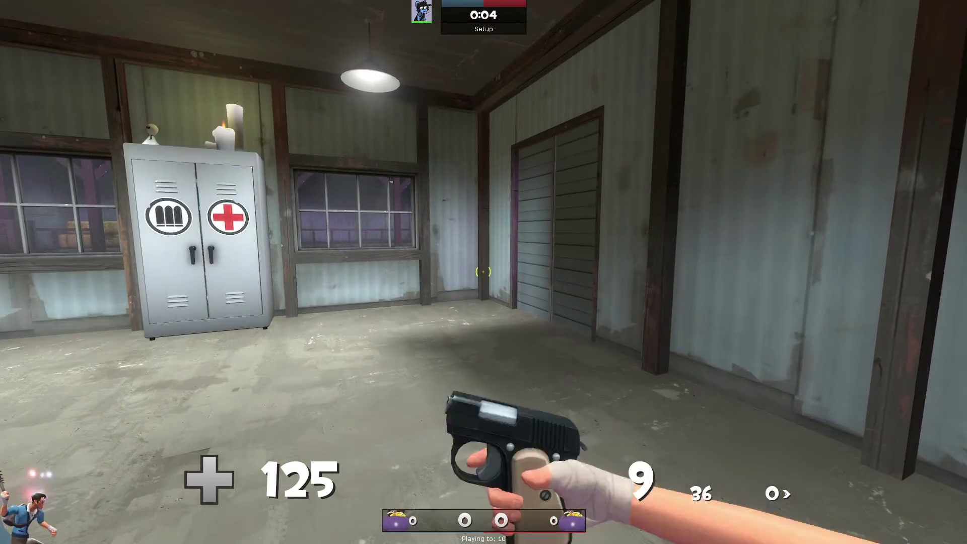
pyautogui.press('1')
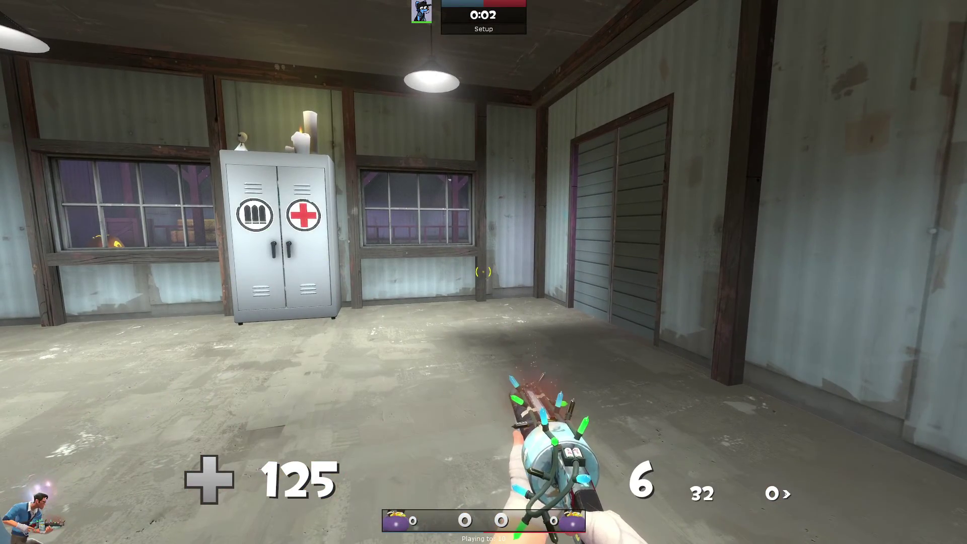